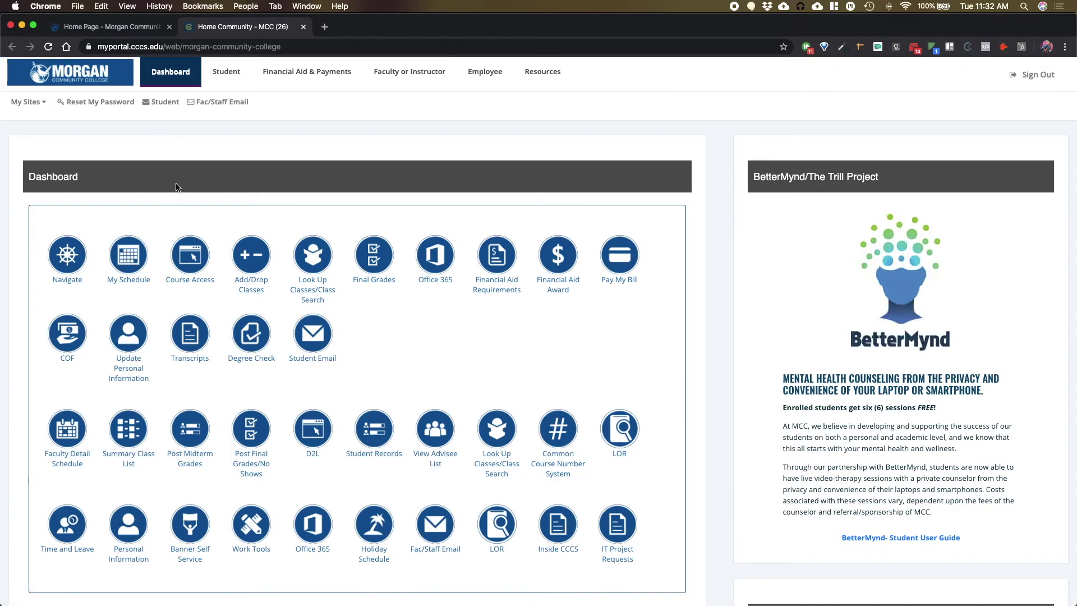
Open Navigate from the college portal dashboard and go to the academic planner
click(66, 268)
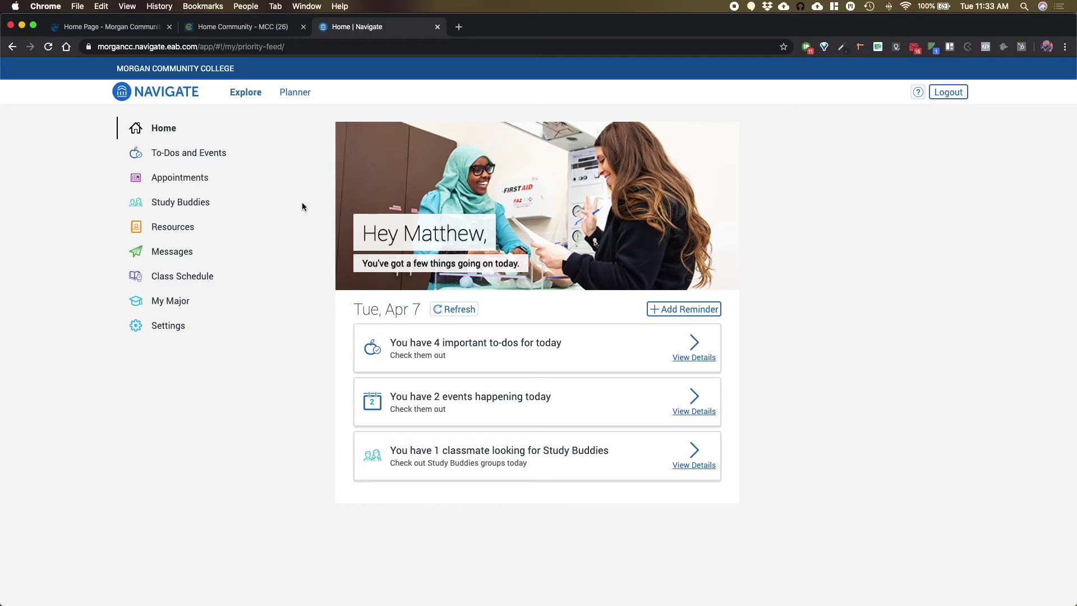
click(297, 95)
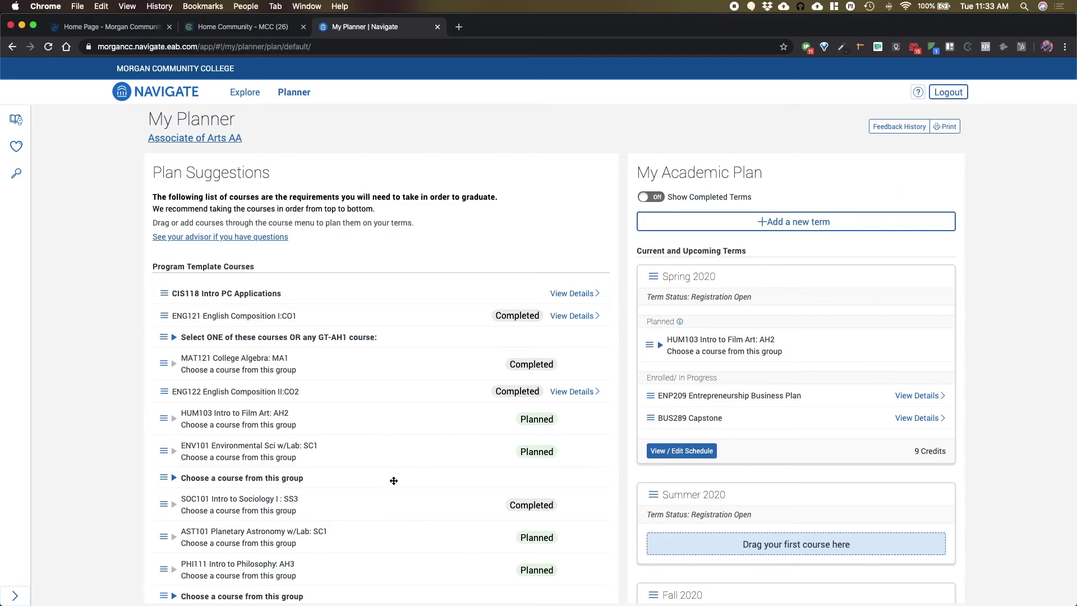
Expand the course group below PHI111 Intro to Philosophy in the plan suggestions and look through its course options
scroll(376, 370, down, 1)
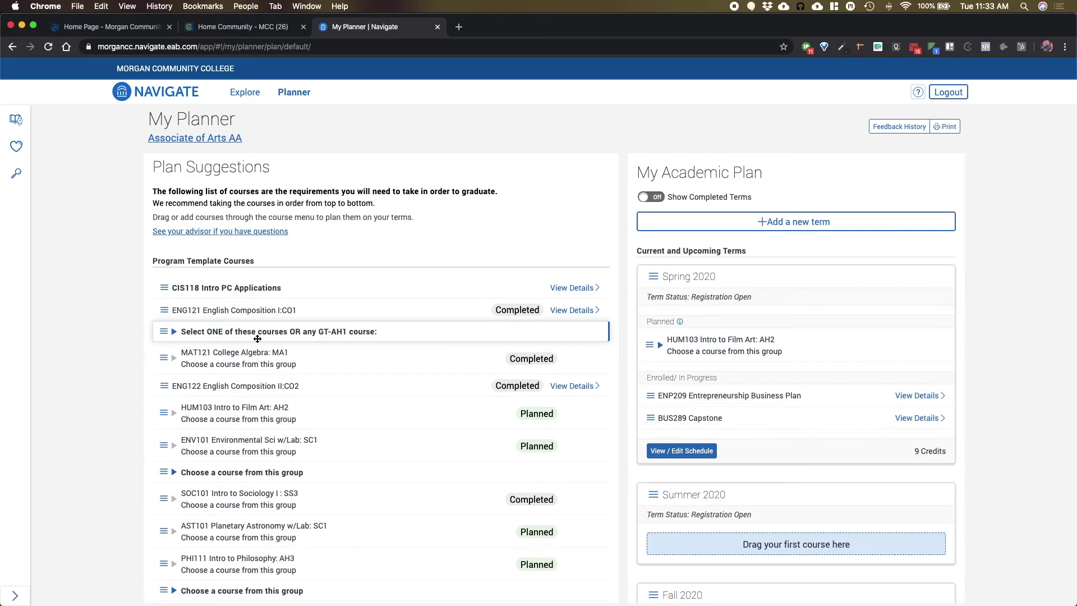
scroll(438, 383, down, 5)
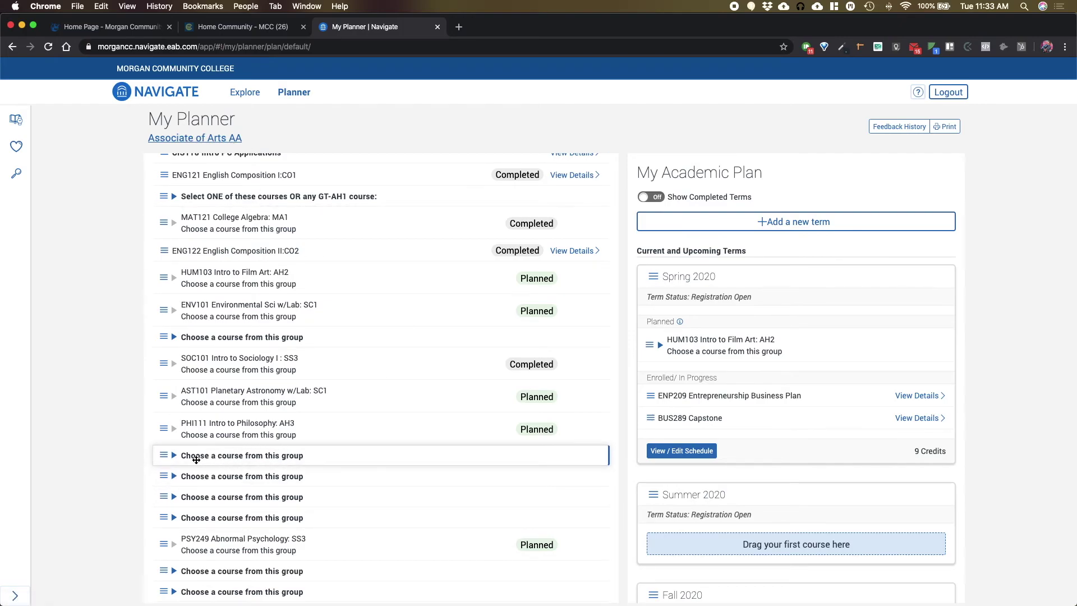
click(174, 456)
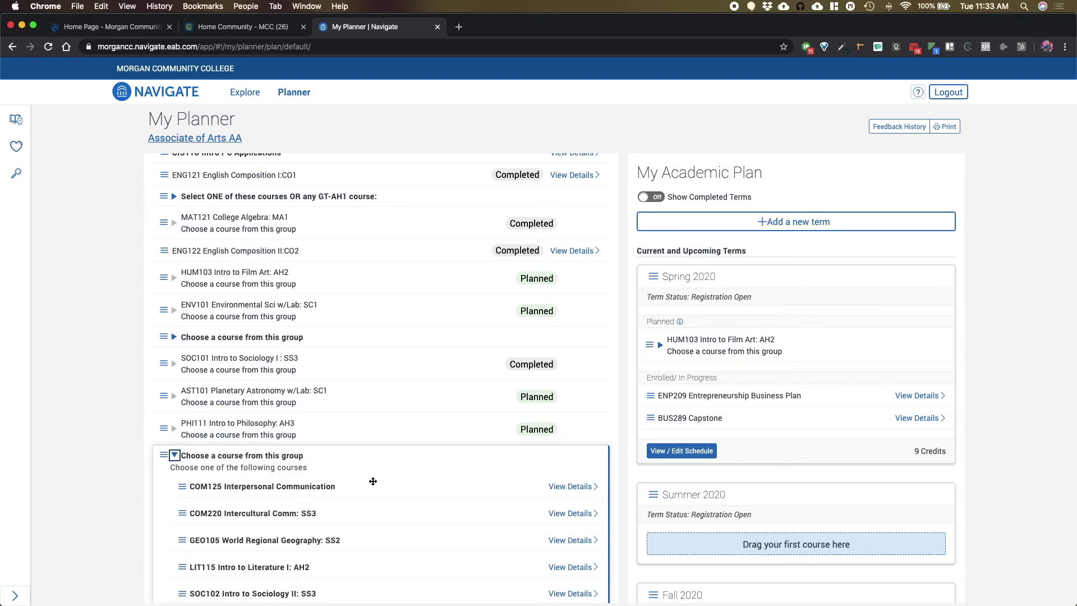
scroll(440, 414, down, 3)
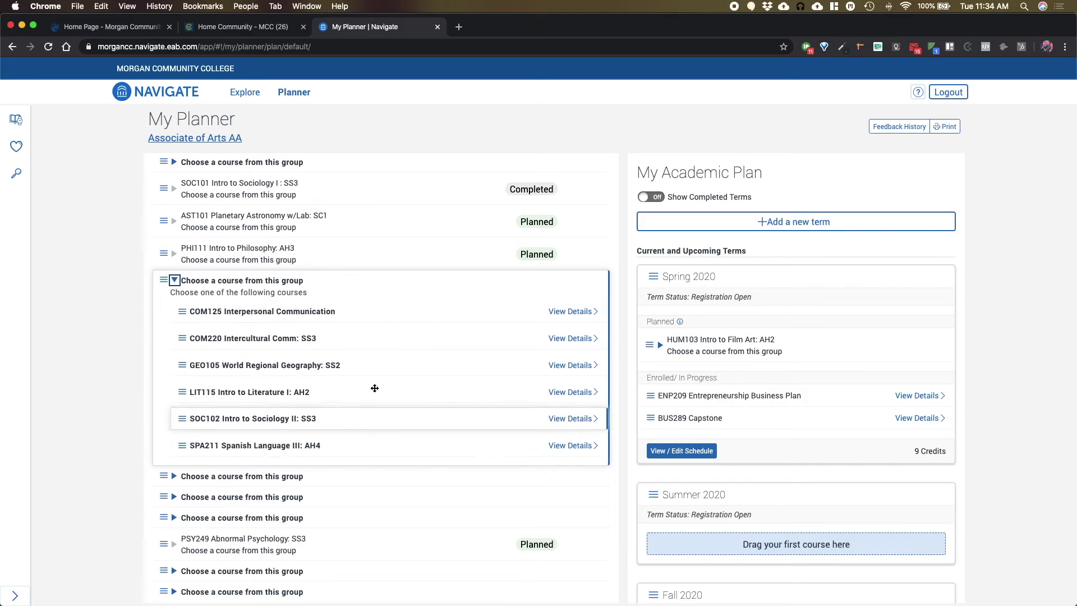
scroll(437, 393, up, 6)
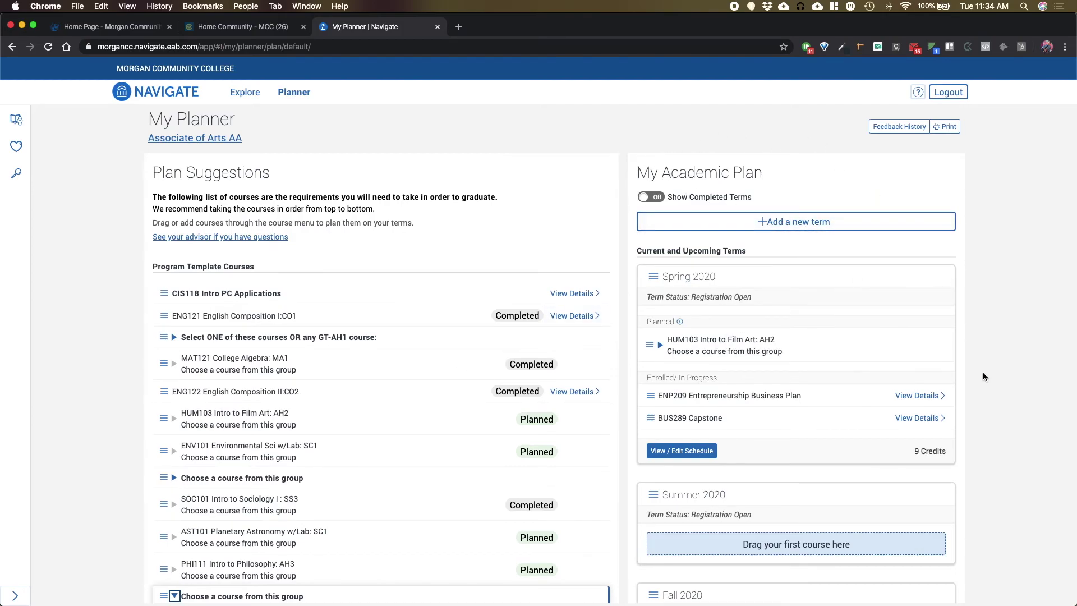
Look over the current and upcoming terms in the academic plan and the list of new terms that can be added
scroll(768, 420, down, 4)
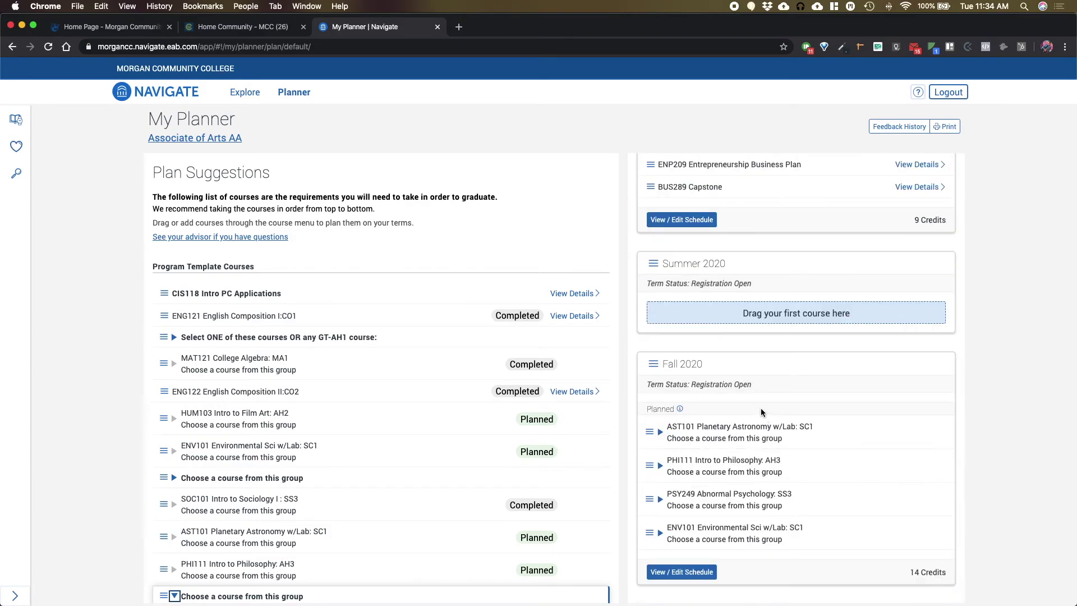
scroll(761, 408, up, 4)
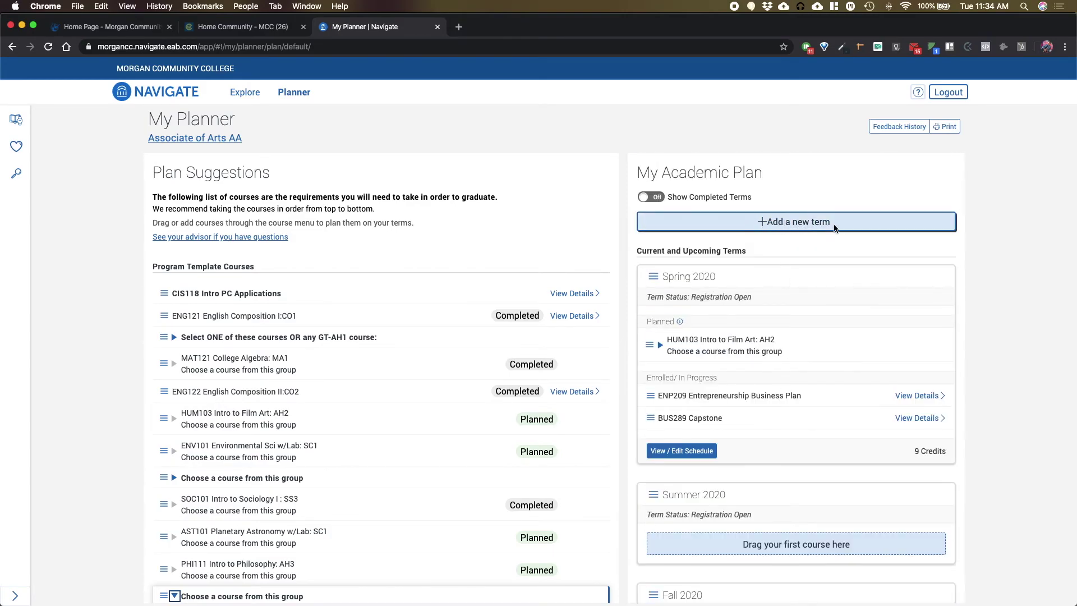
click(786, 221)
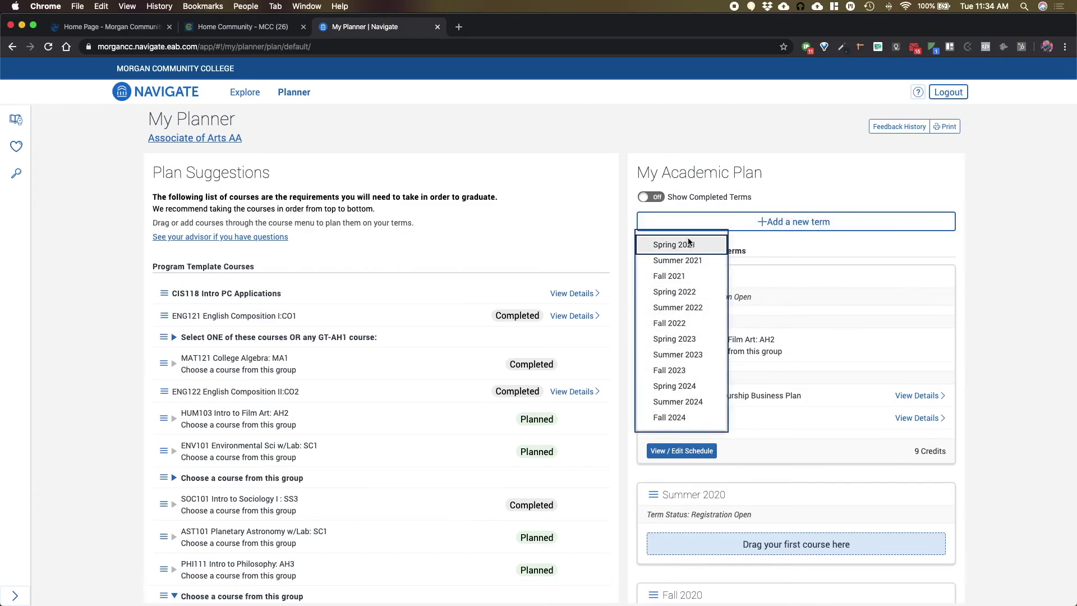
click(675, 244)
Add CIS118 Intro PC Applications from the plan suggestions to the Summer 2020 term
scroll(796, 406, down, 2)
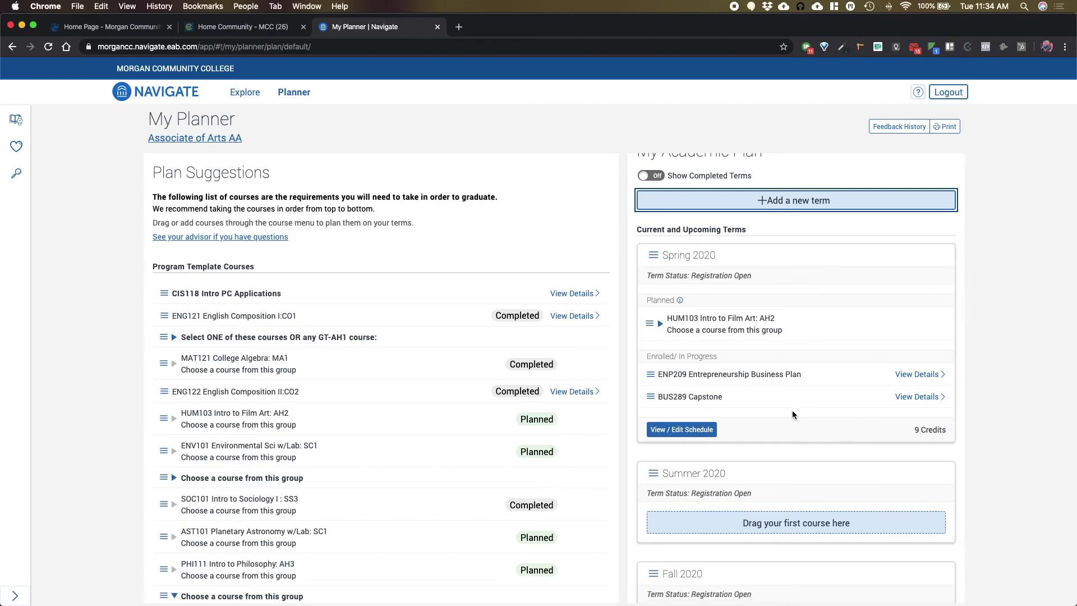
scroll(792, 413, down, 8)
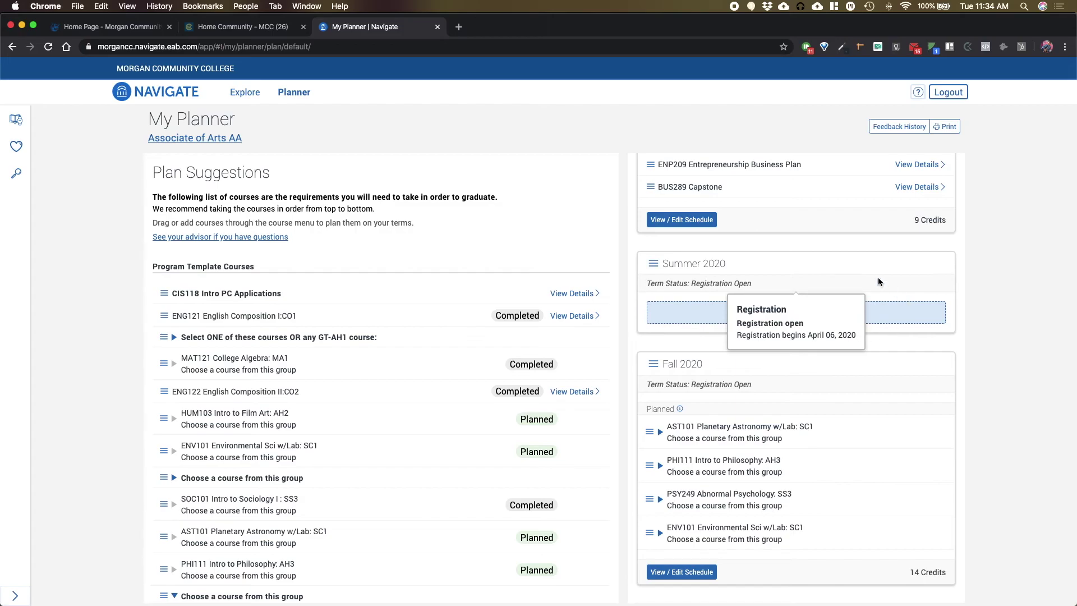
mouse_move(679, 290)
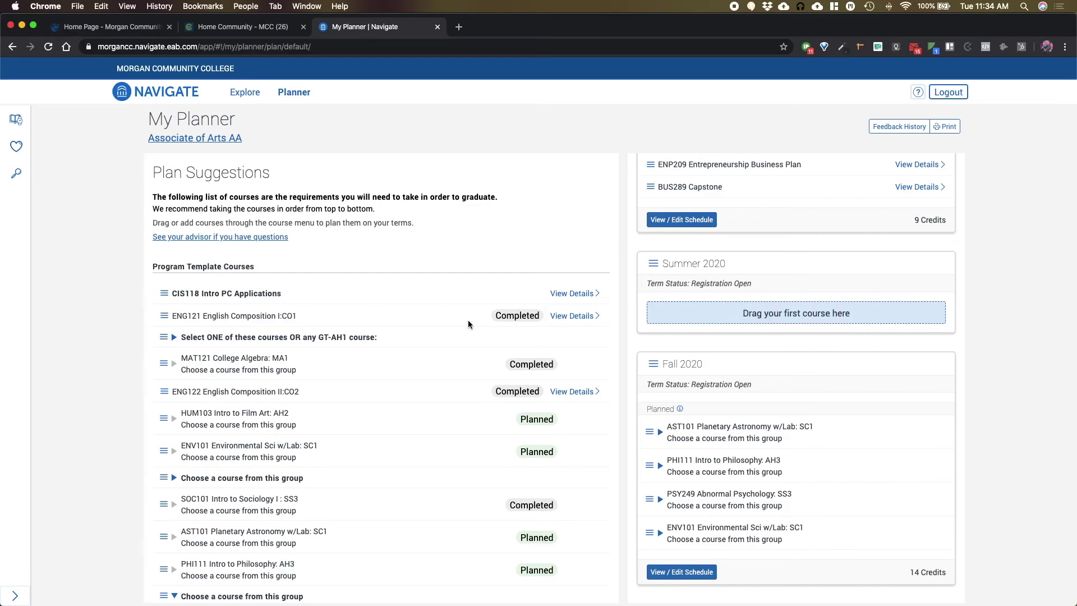
drag(212, 292, 756, 312)
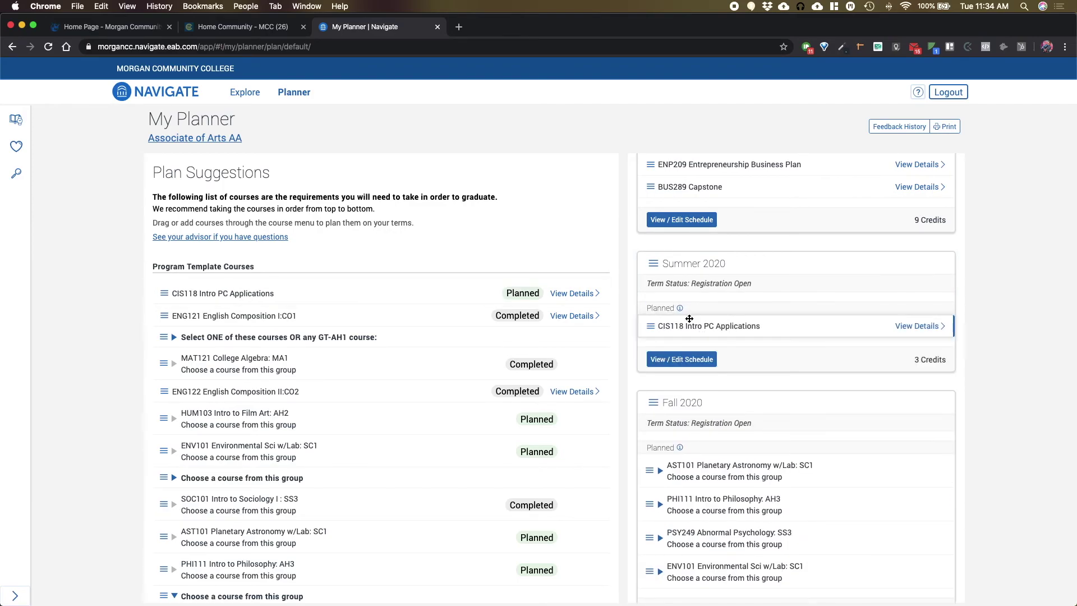
Add COM125 Interpersonal Communication from the expanded course group to the Summer 2020 term
scroll(293, 397, down, 5)
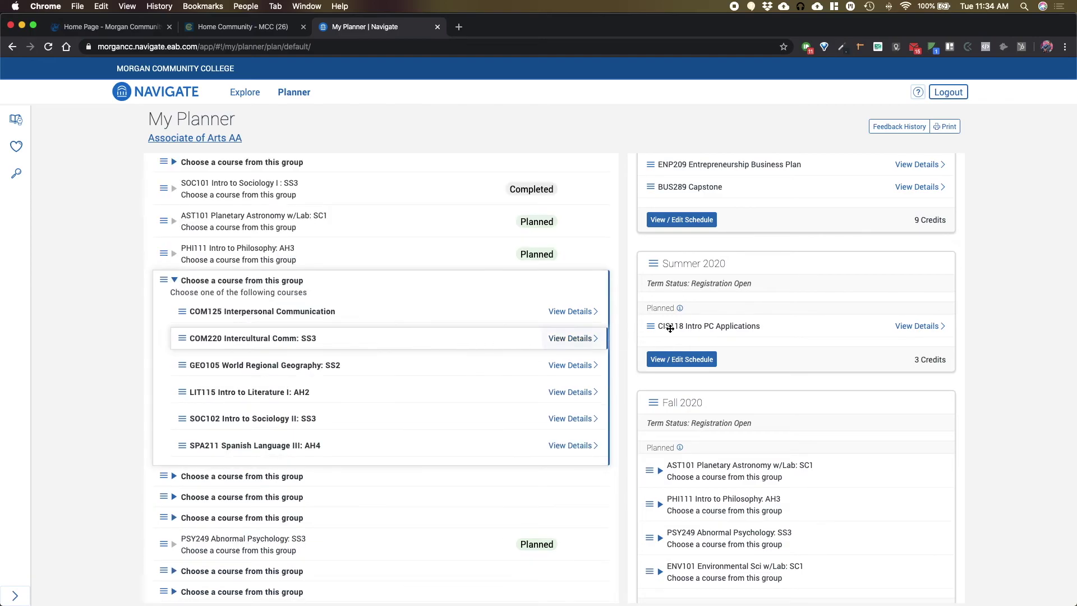
mouse_move(695, 264)
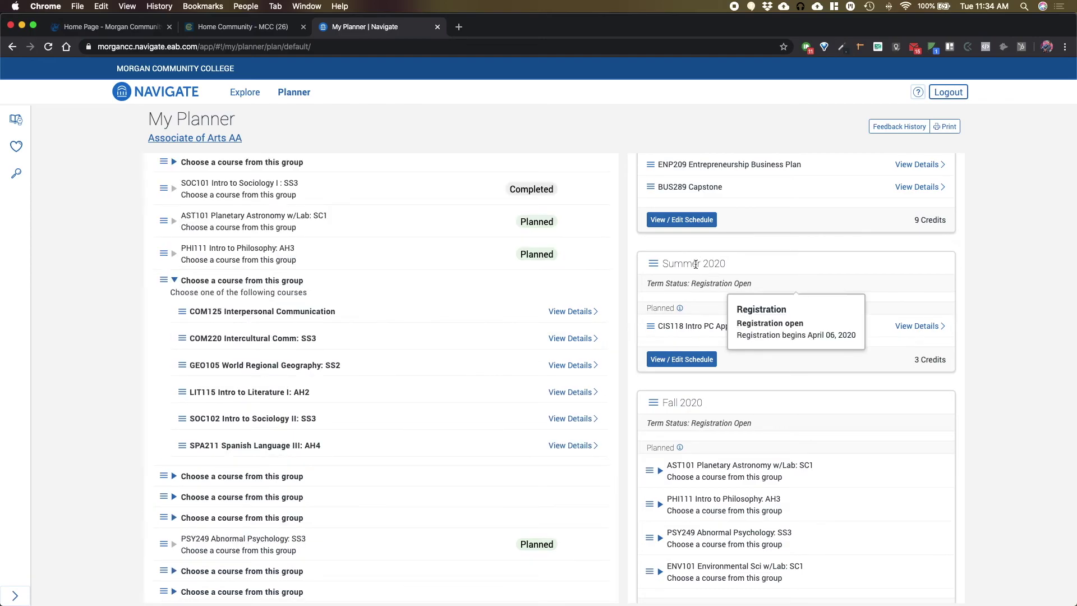
click(182, 312)
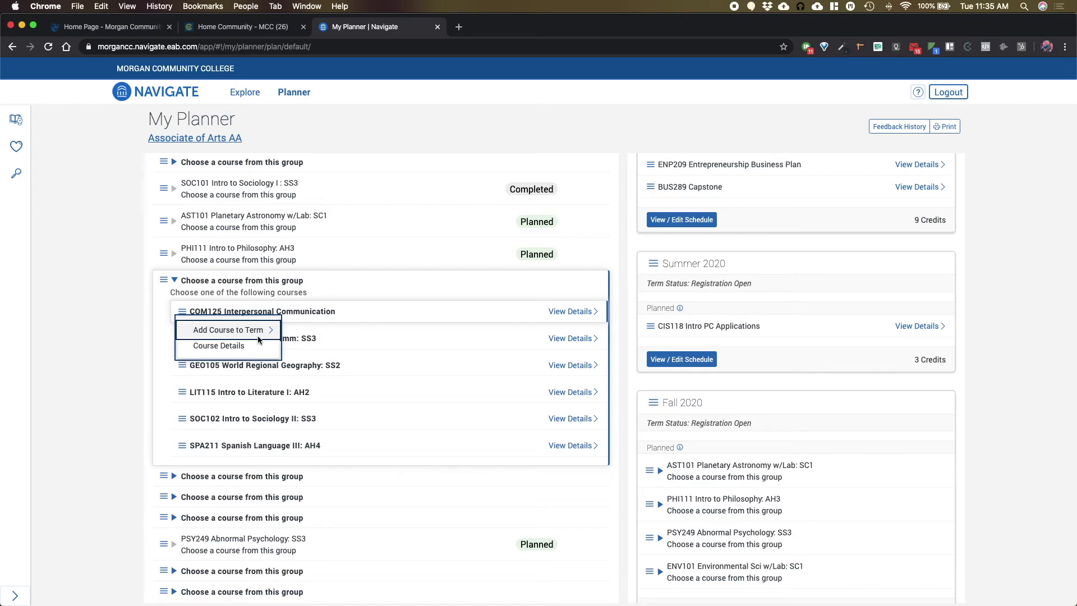
mouse_move(261, 331)
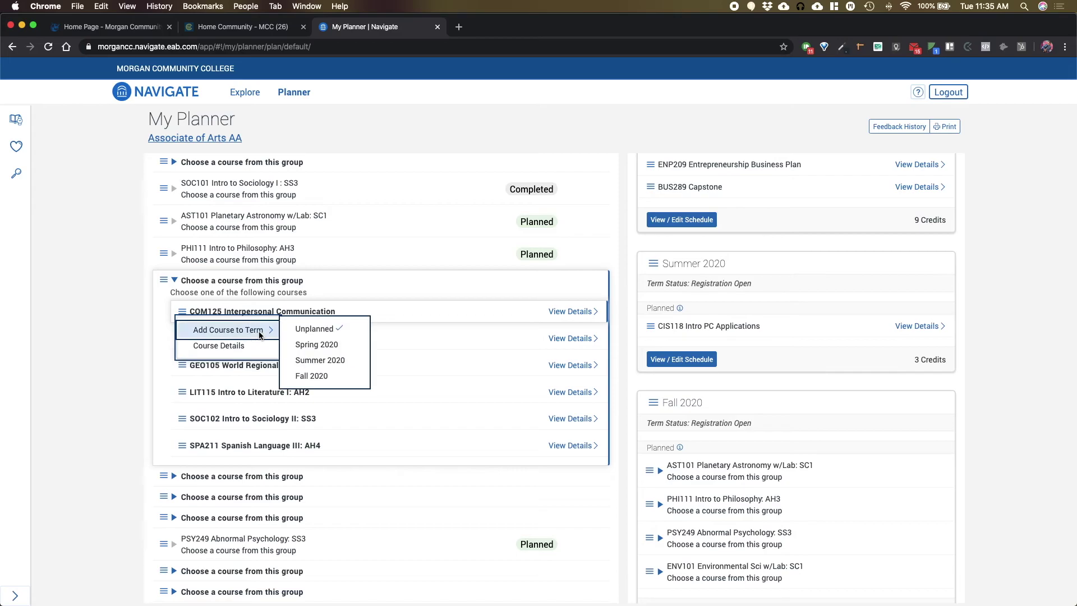
click(326, 360)
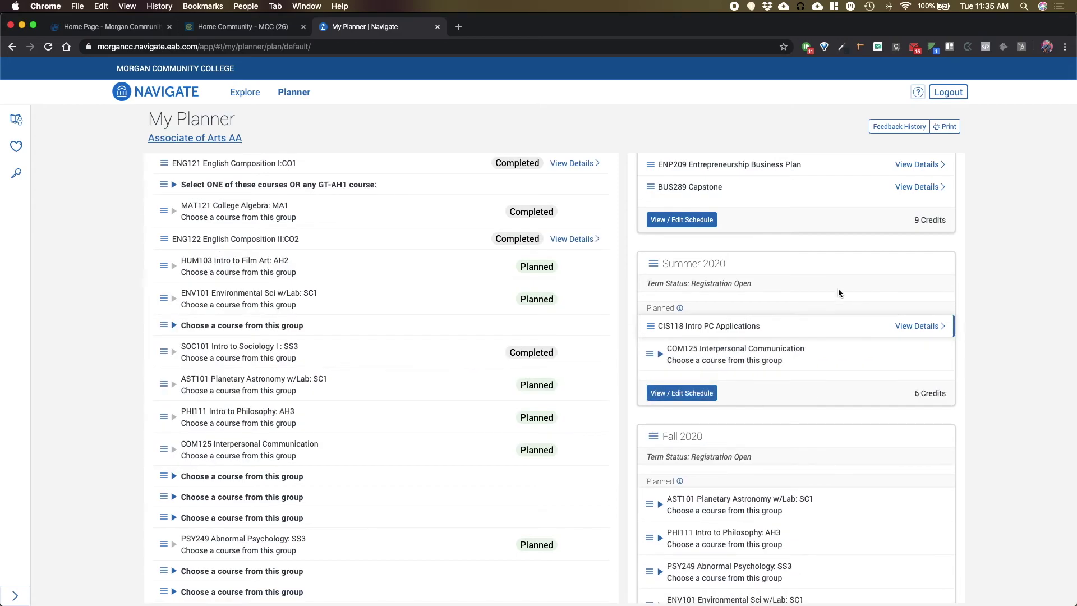
View the alternative courses that could be swapped for COM125 in Summer 2020, and collapse the list again
click(660, 354)
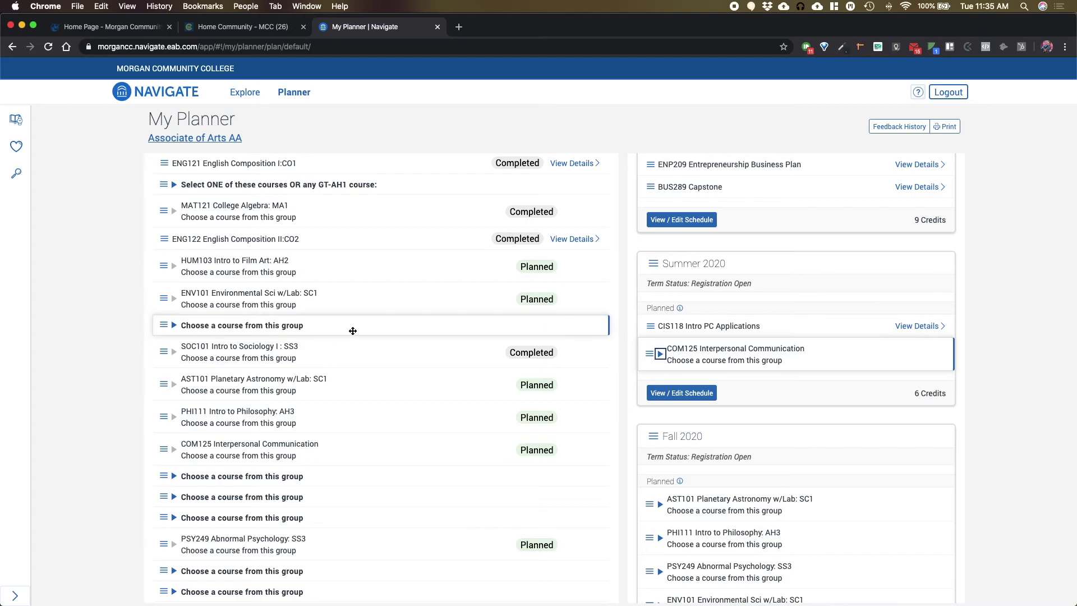
click(661, 354)
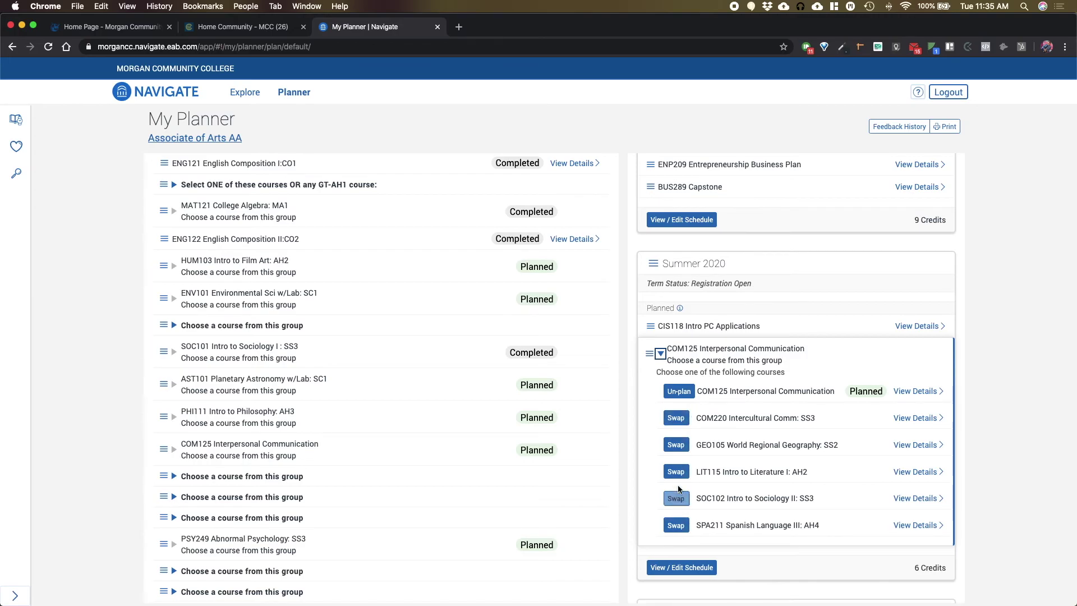
click(661, 355)
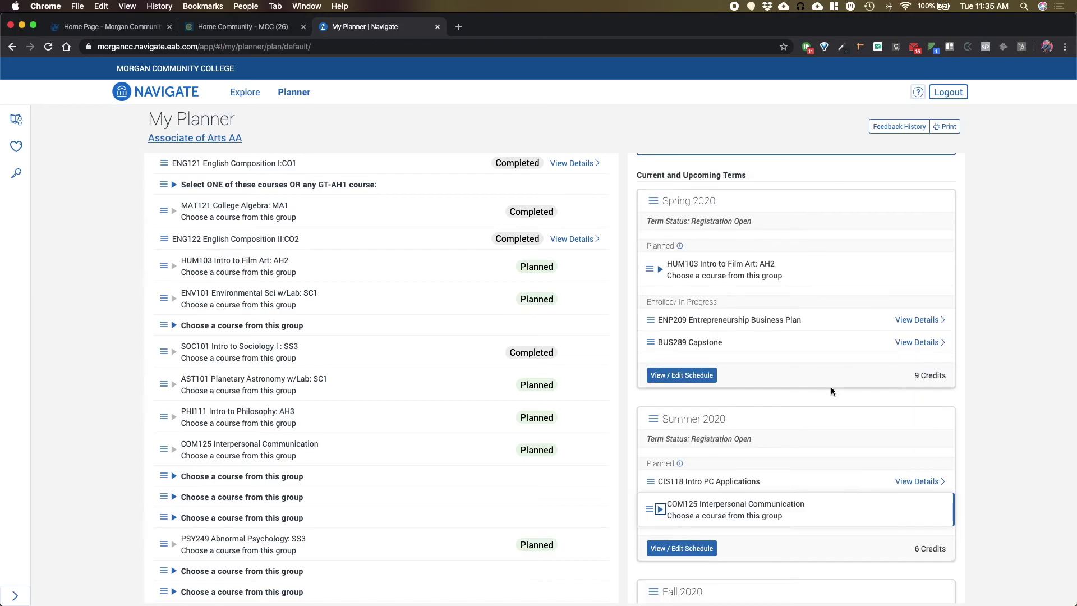
Move HUM103 Intro to Film Art from the Spring 2020 term to Summer 2020
mouse_move(673, 220)
scroll(897, 449, down, 4)
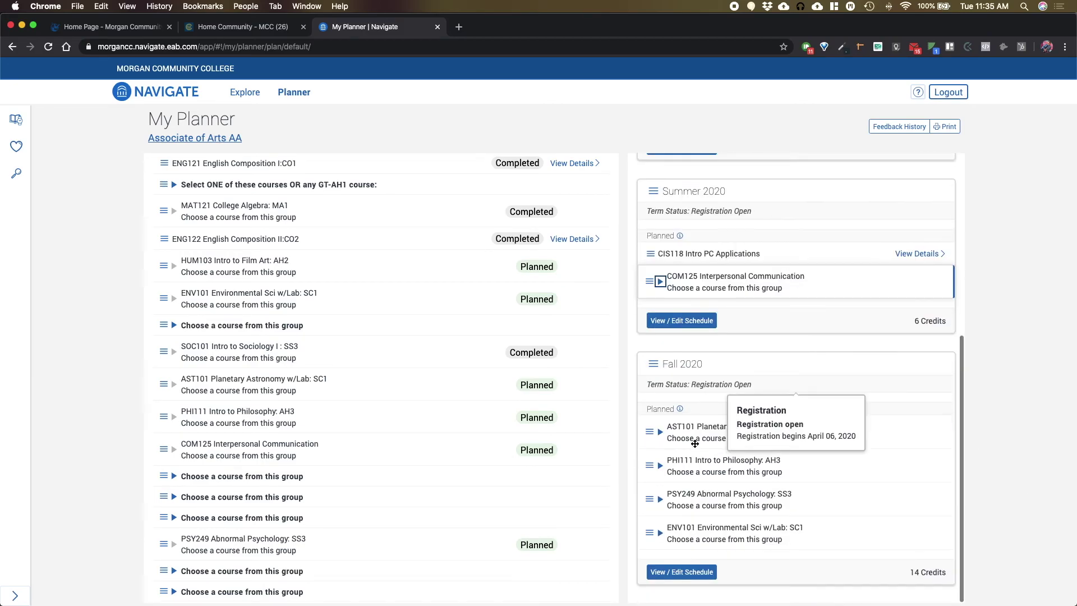
scroll(750, 362, up, 3)
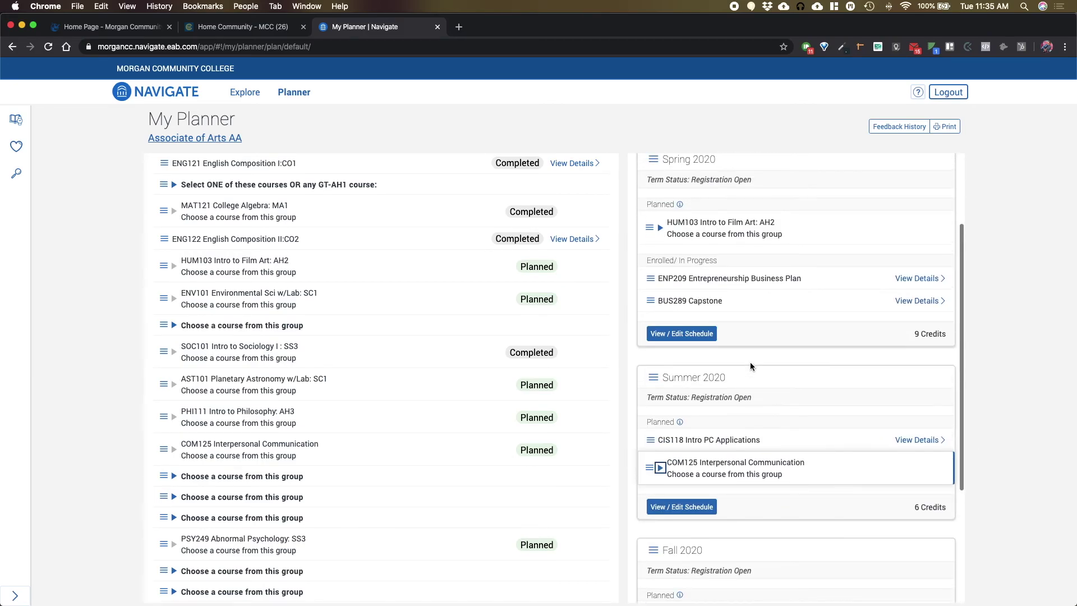
click(706, 225)
drag(705, 225, 700, 442)
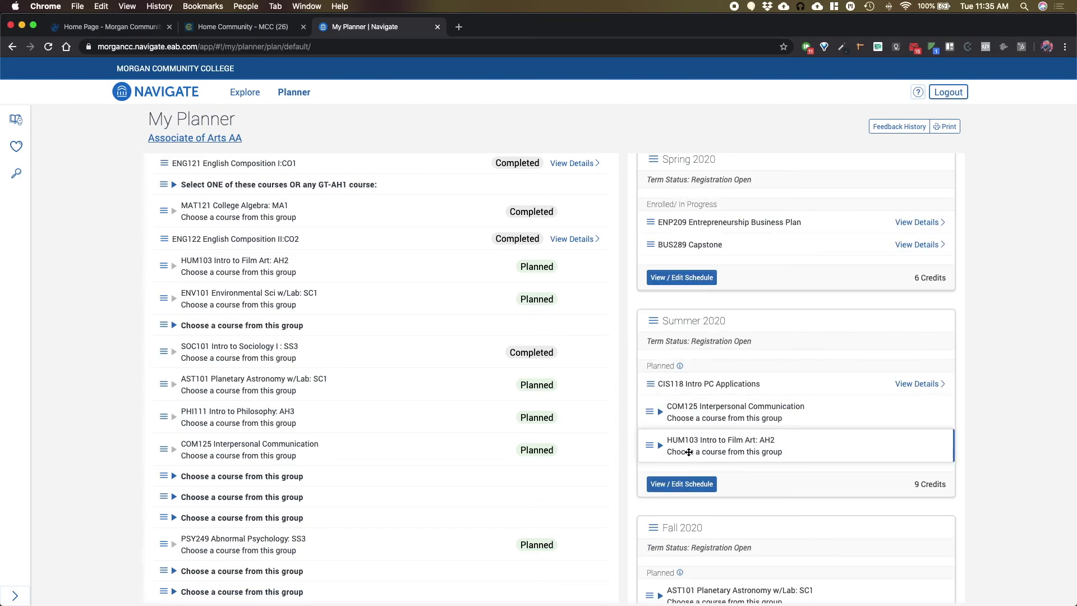
Remove HUM103 Intro to Film Art from the Summer 2020 term
scroll(689, 453, down, 5)
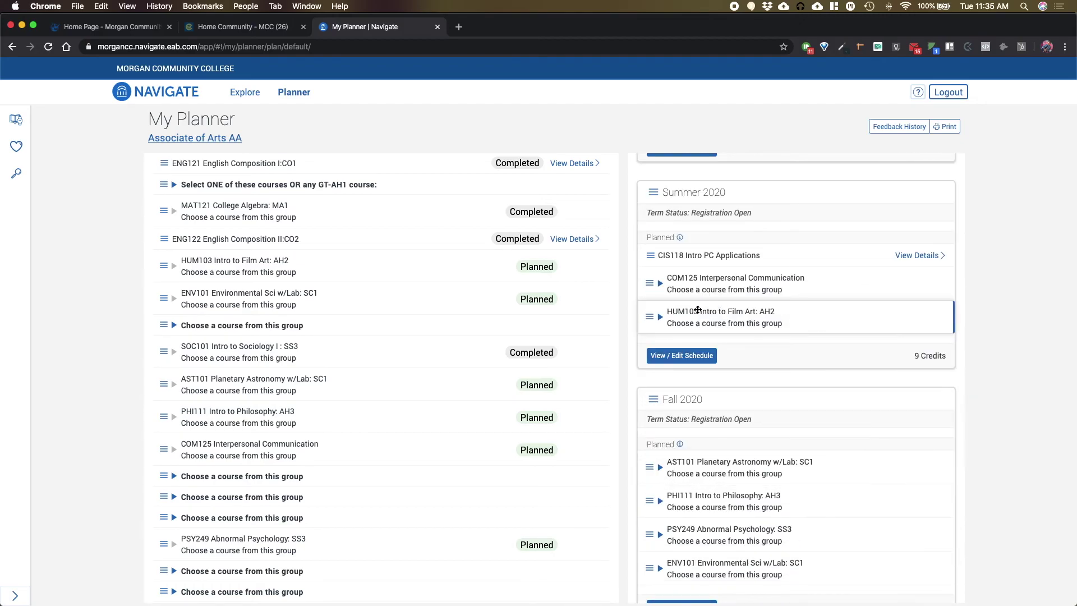
mouse_move(660, 318)
mouse_down()
mouse_move(696, 315)
mouse_move(305, 267)
mouse_move(259, 243)
mouse_move(649, 306)
mouse_move(650, 319)
mouse_up()
click(650, 318)
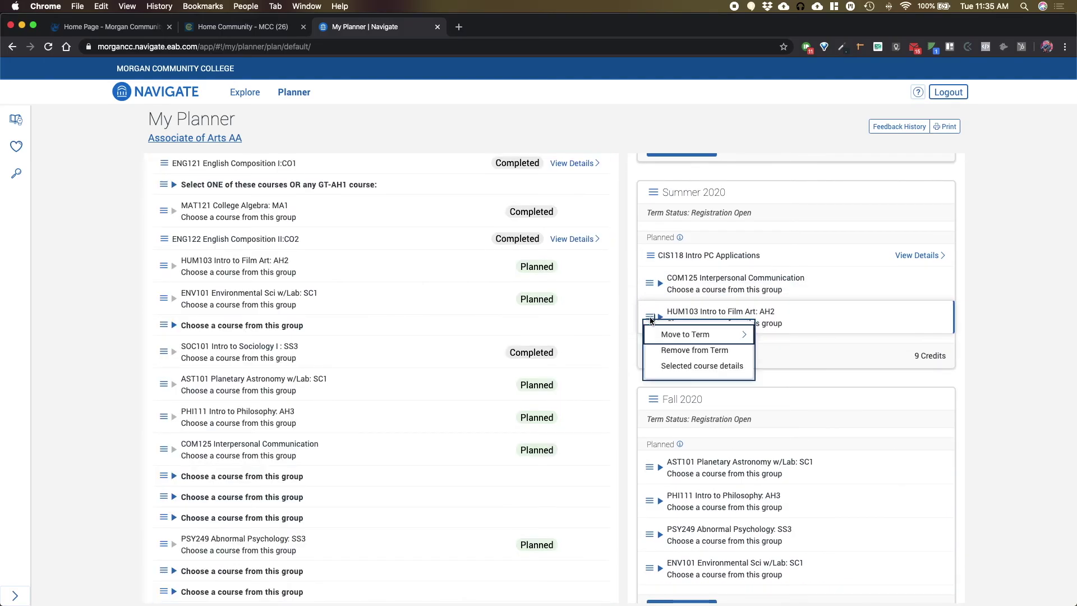
click(678, 351)
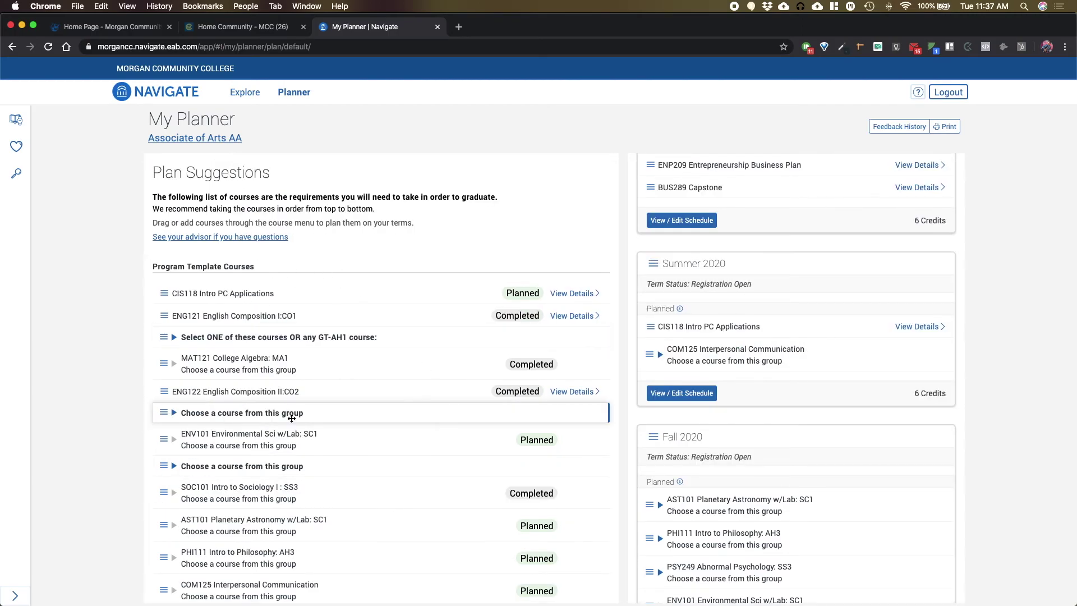
Return to the college portal dashboard and open Degree Check
scroll(294, 419, down, 3)
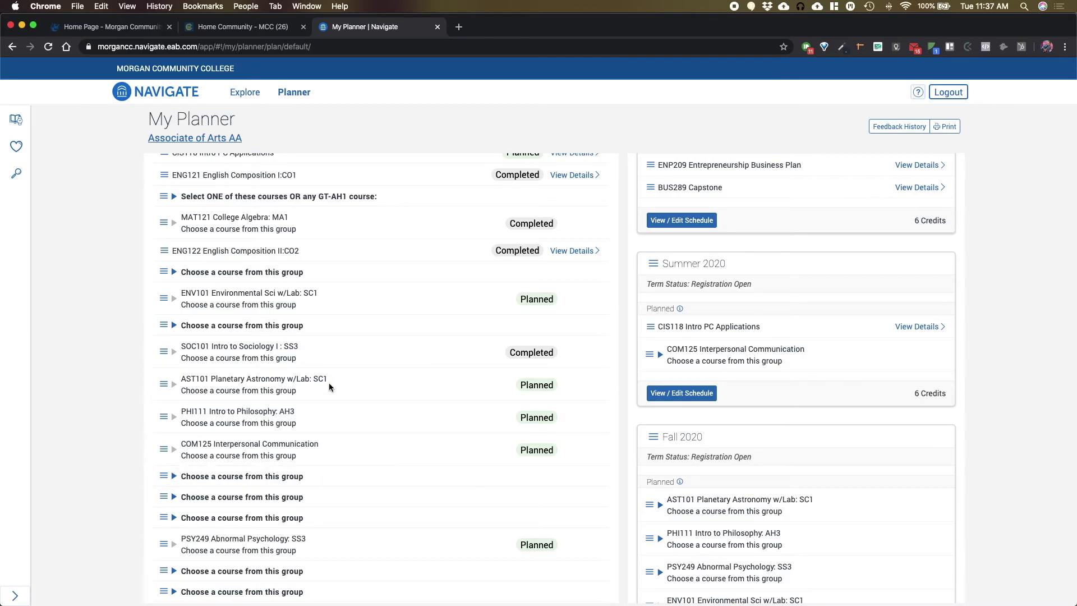
scroll(328, 382, up, 3)
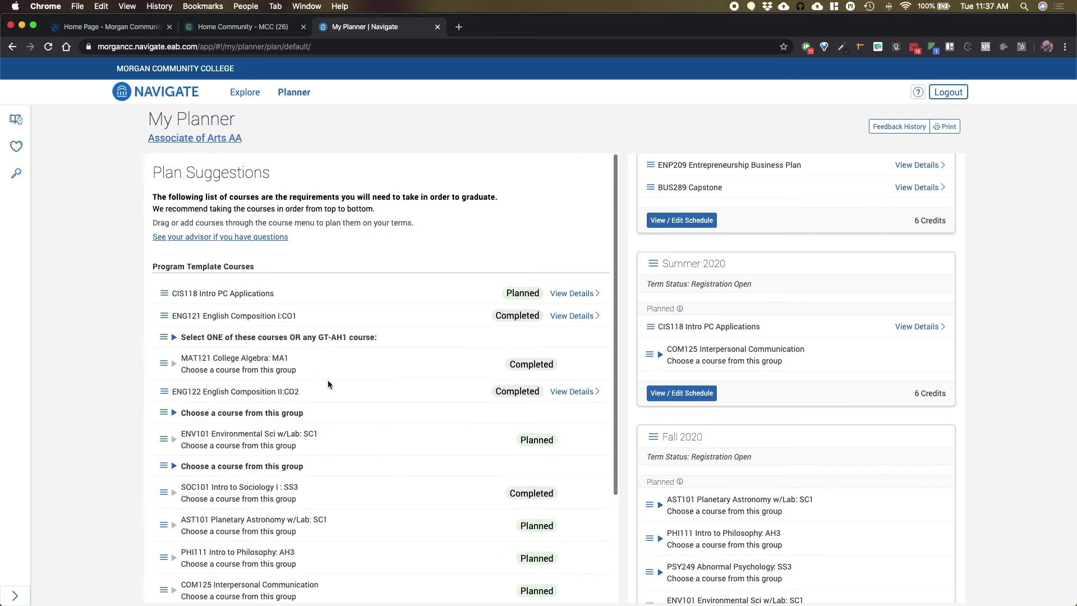
click(245, 31)
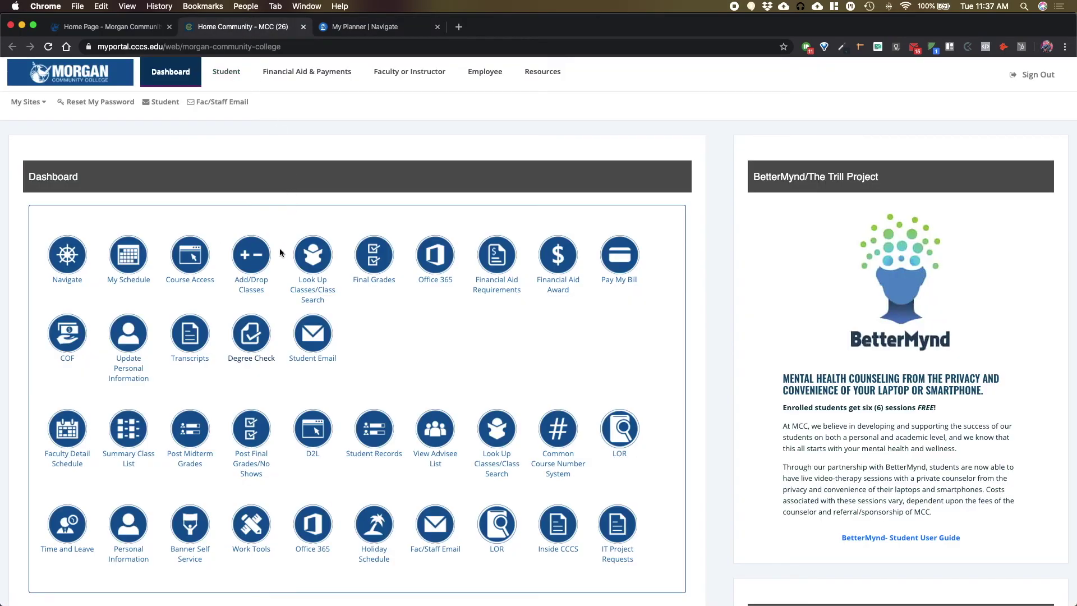
click(253, 345)
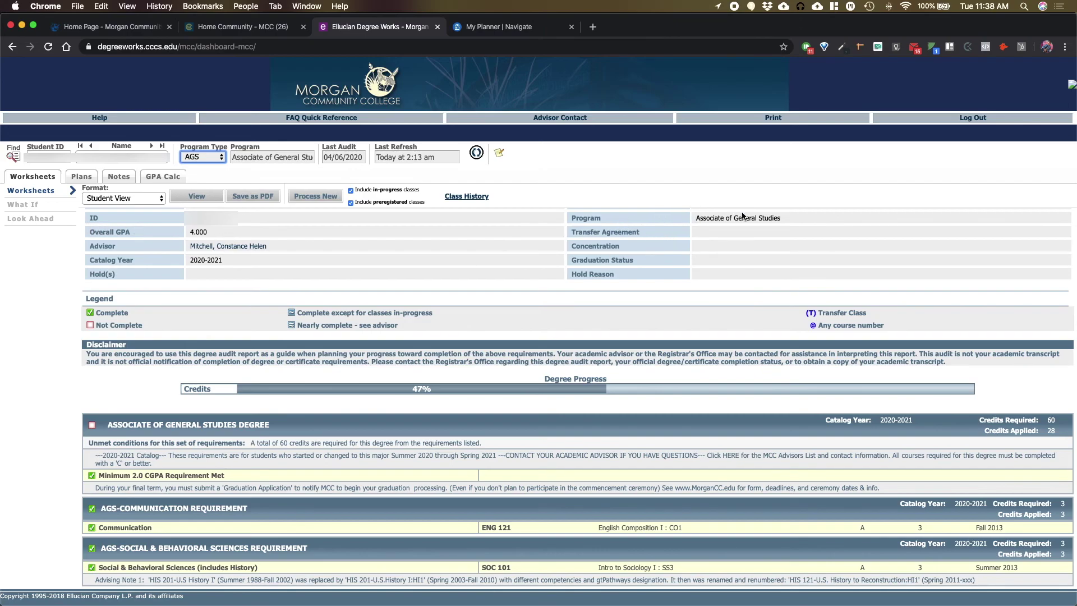
Review the degree audit worksheet, examining the degree progress, the requirement sections and the courses still needed
scroll(794, 299, down, 1)
scroll(794, 299, down, 2)
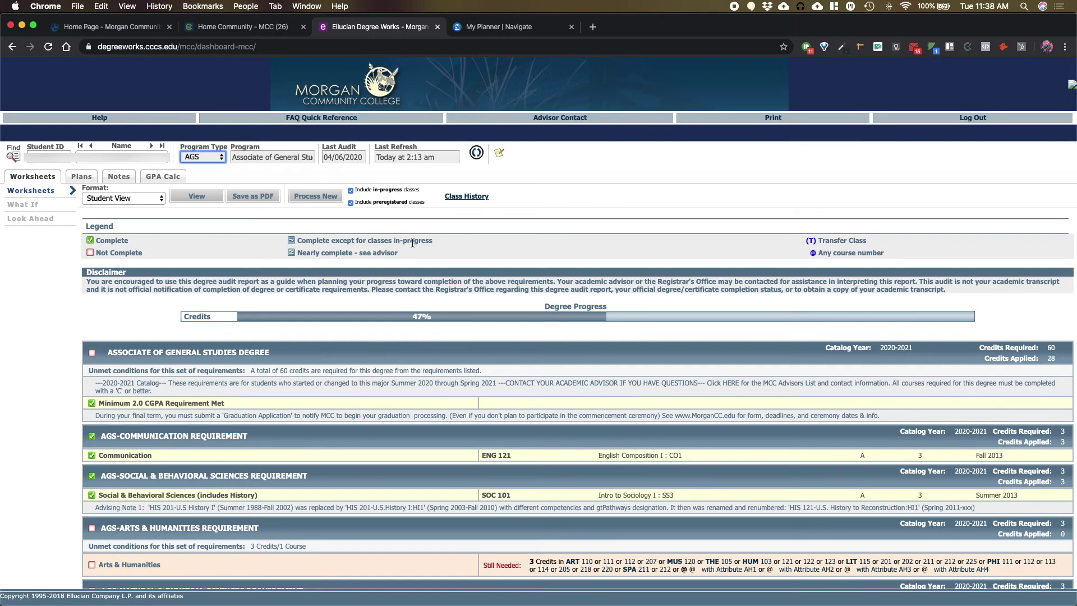
scroll(969, 255, down, 2)
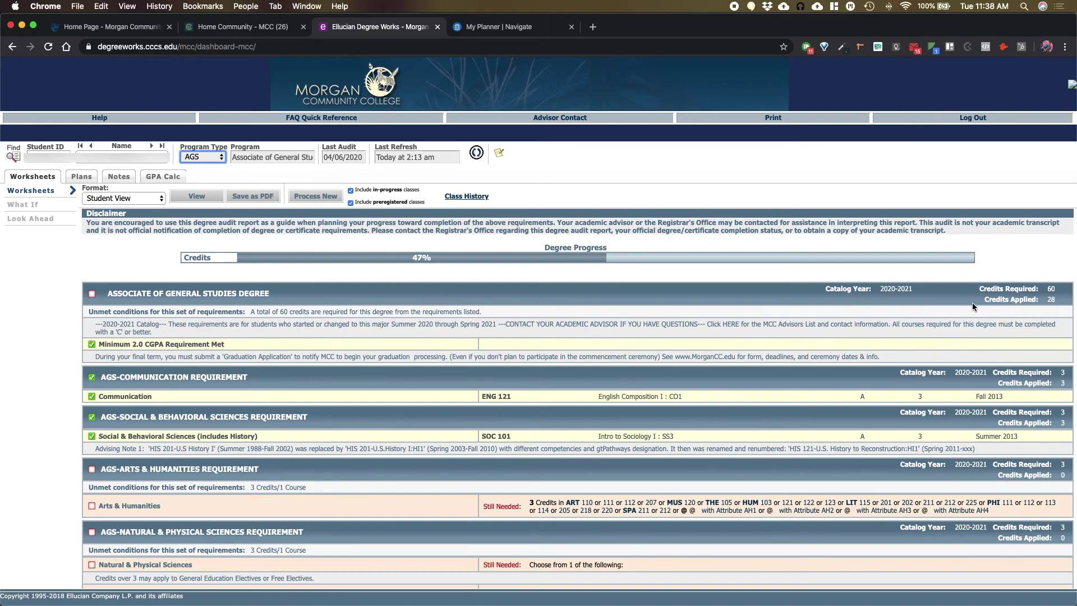
scroll(325, 348, down, 4)
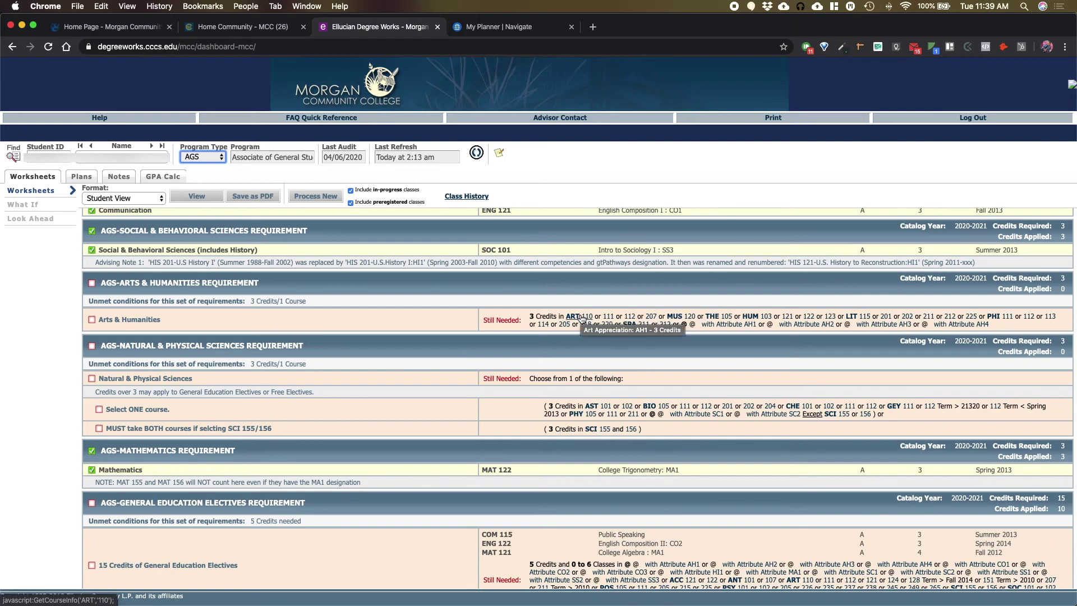
Compare the Arts & Humanities courses still needed in the degree audit with the humanities course group in the Navigate planner
mouse_move(609, 319)
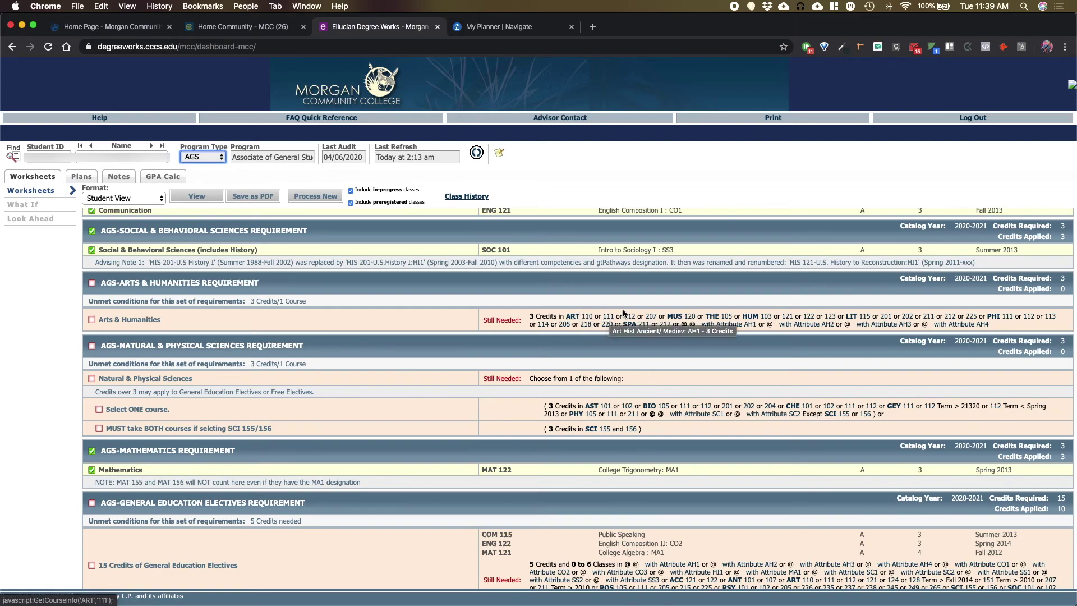
click(517, 33)
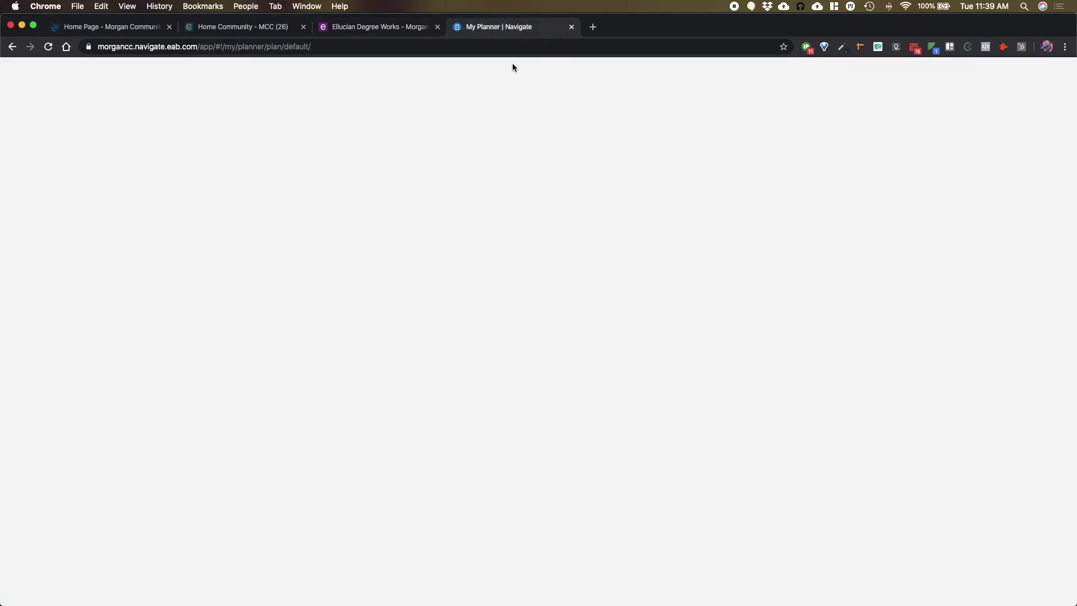
scroll(262, 422, down, 1)
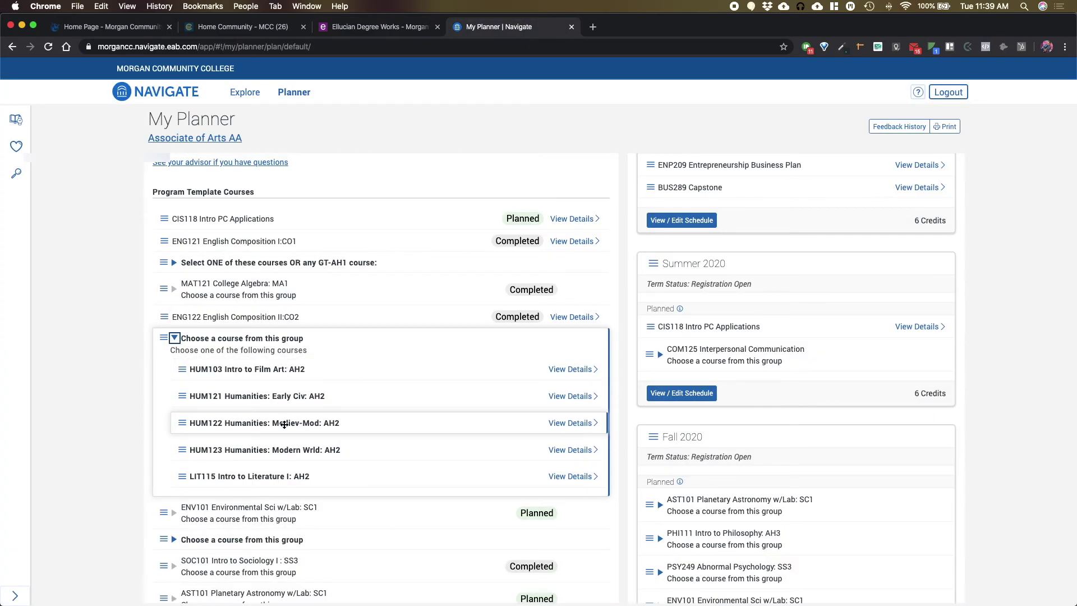
Return to the Degree Works audit and check the sections, open seats and meeting times of MUS 120, closing its course information
click(359, 27)
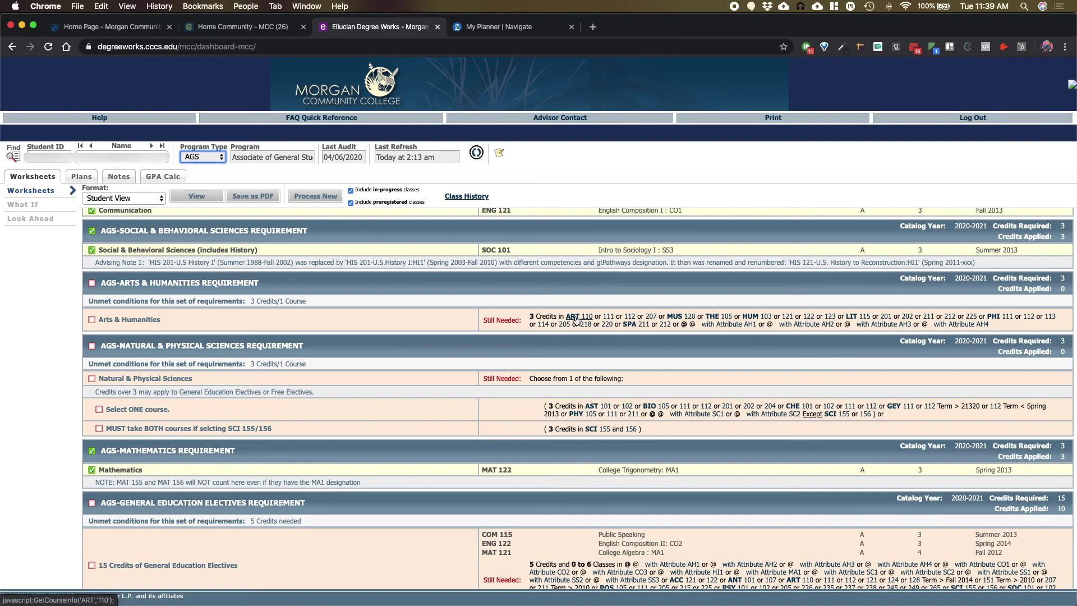
mouse_move(577, 321)
click(685, 318)
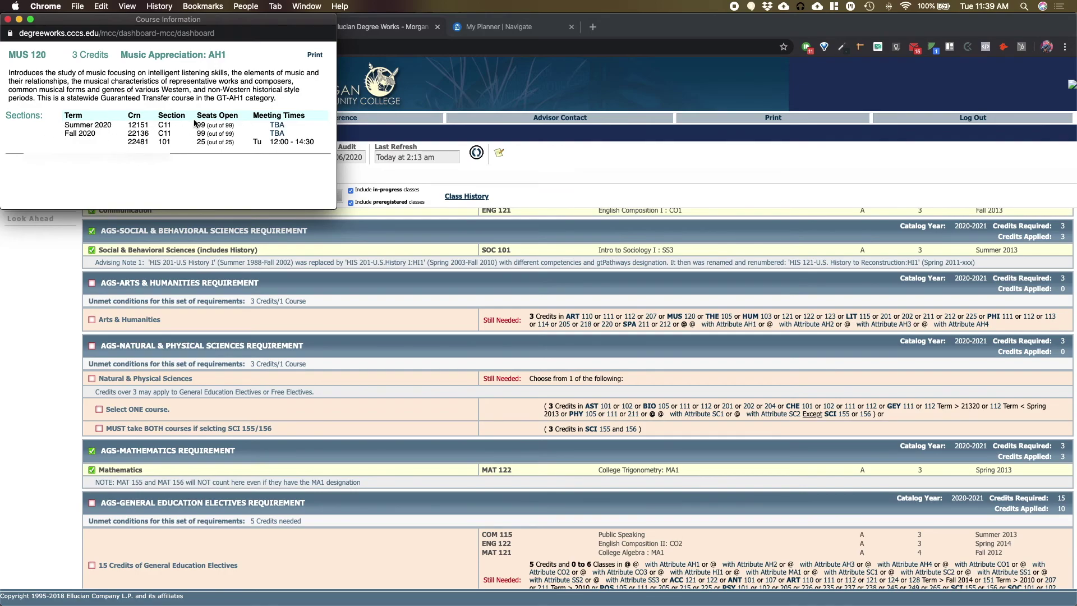
drag(193, 128, 239, 130)
click(229, 126)
mouse_move(277, 124)
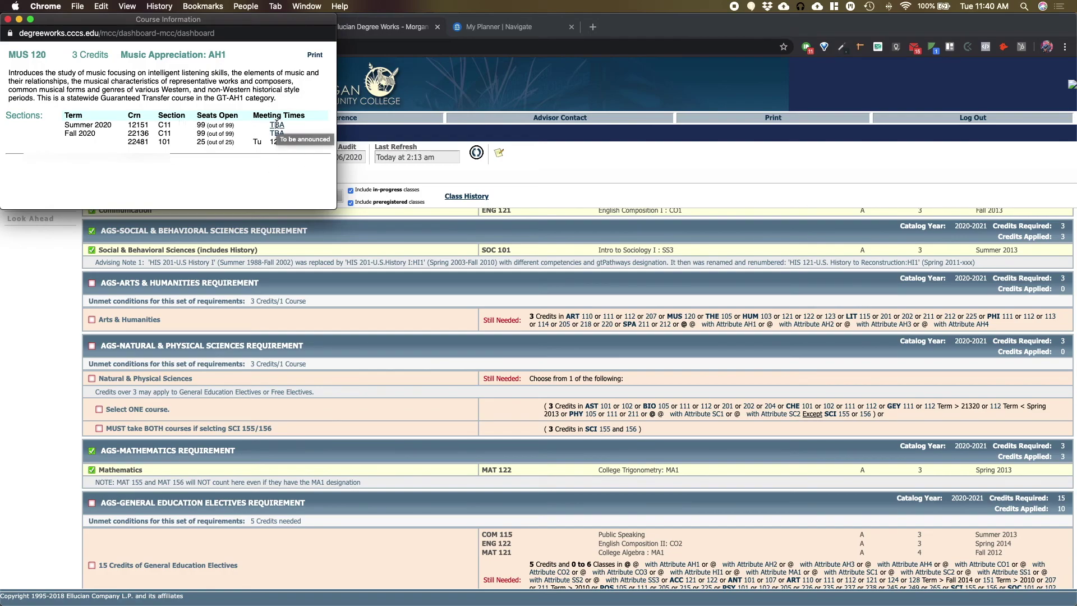
click(7, 19)
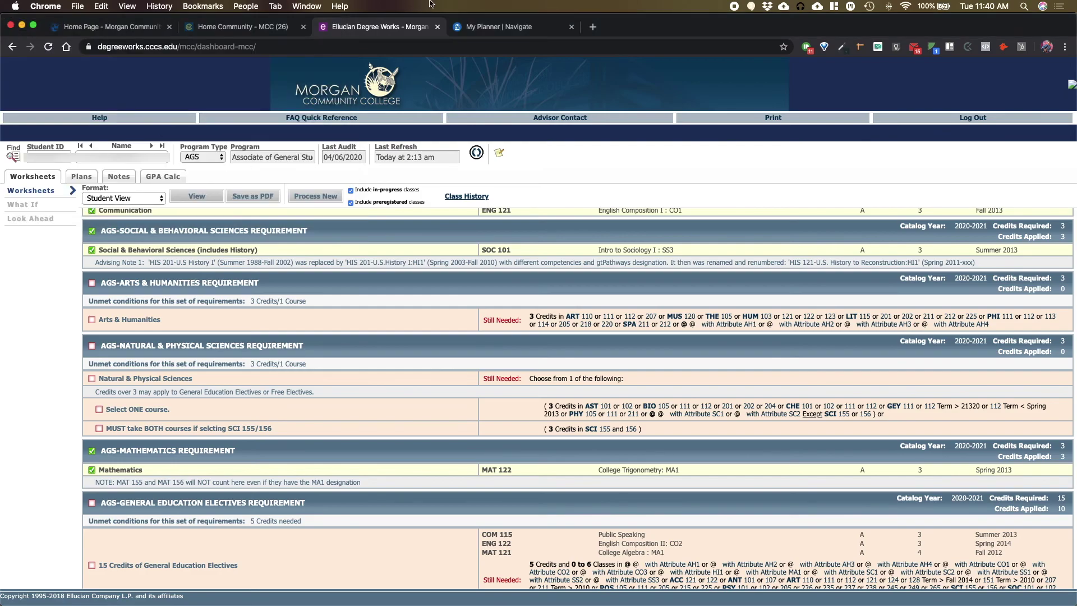
Switch to the Navigate planner and read the details of HUM103 Intro to Film Art, closing them when finished
click(476, 27)
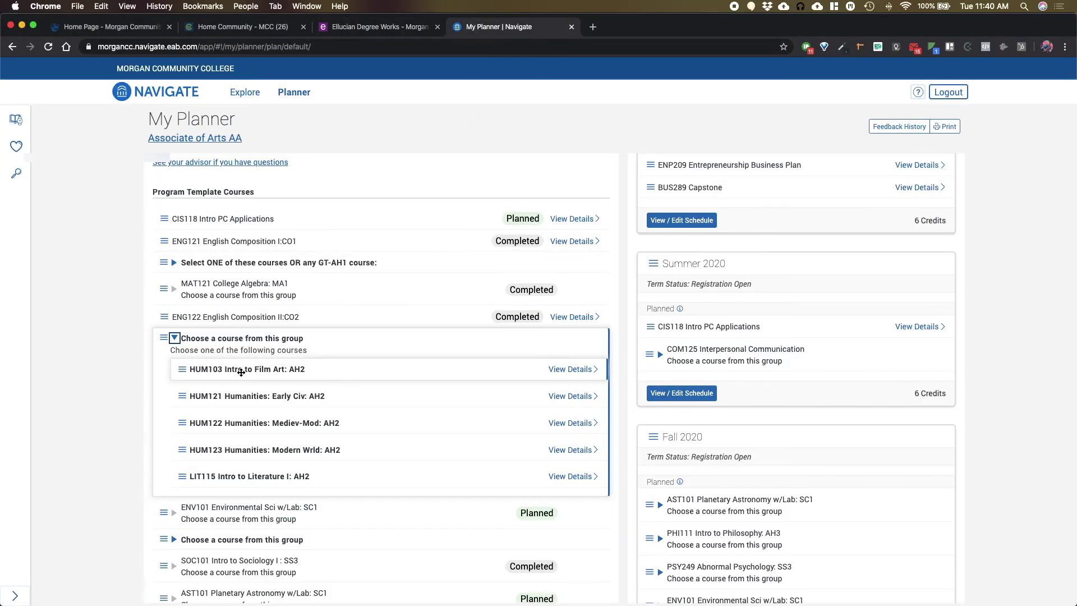
click(570, 369)
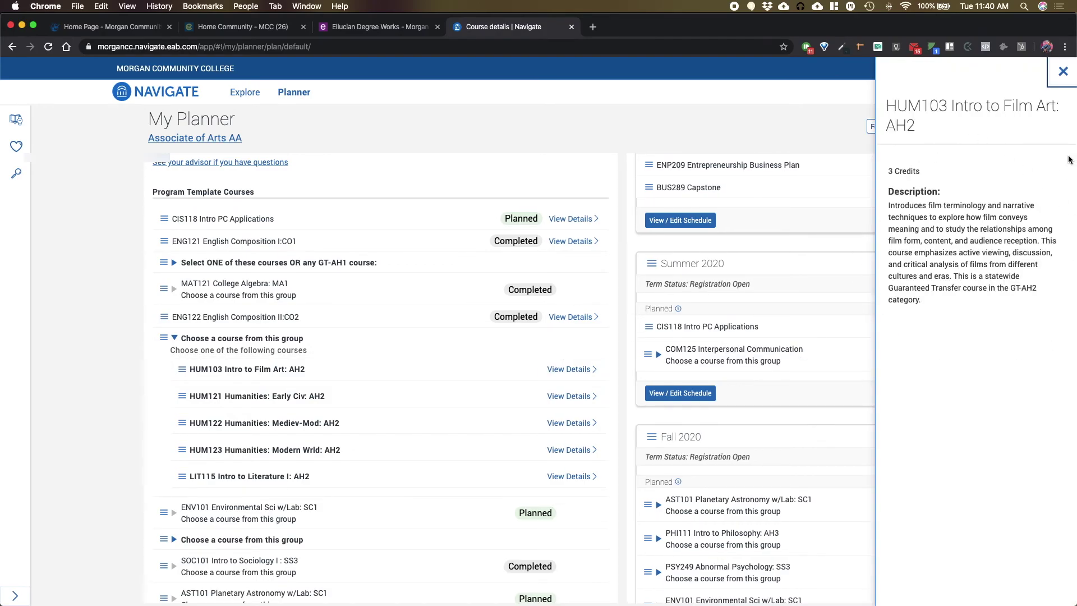
click(1064, 73)
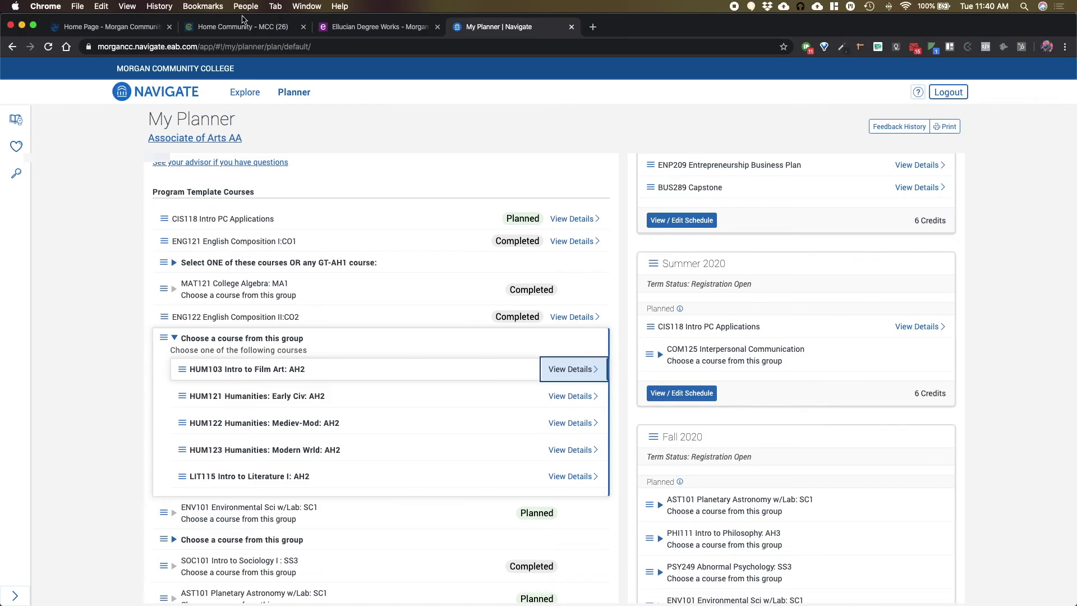
Check the course options in the history group of the program template and collapse the group again
scroll(318, 409, down, 4)
click(174, 340)
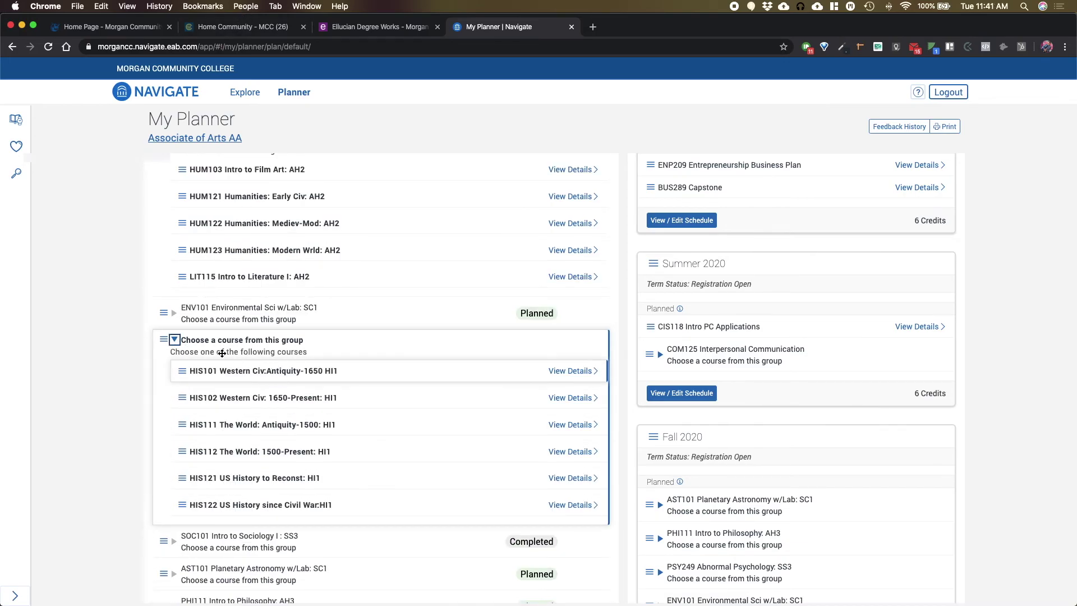
click(174, 339)
scroll(306, 391, down, 1)
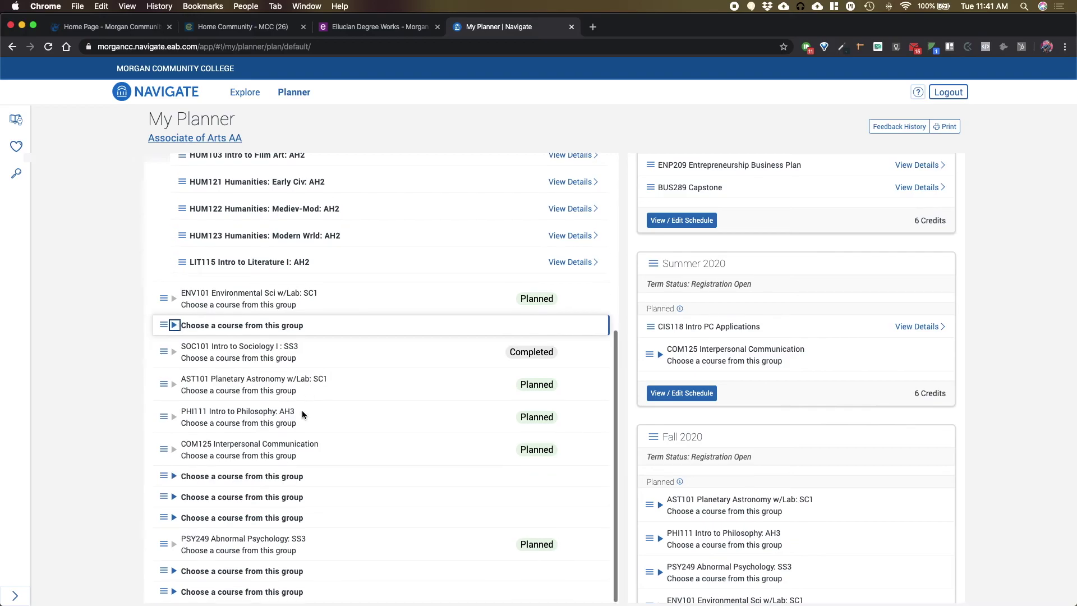
Switch to the Degree Works audit and review the General Education Electives and Free Electives requirements
click(357, 23)
scroll(396, 343, down, 15)
scroll(391, 346, up, 4)
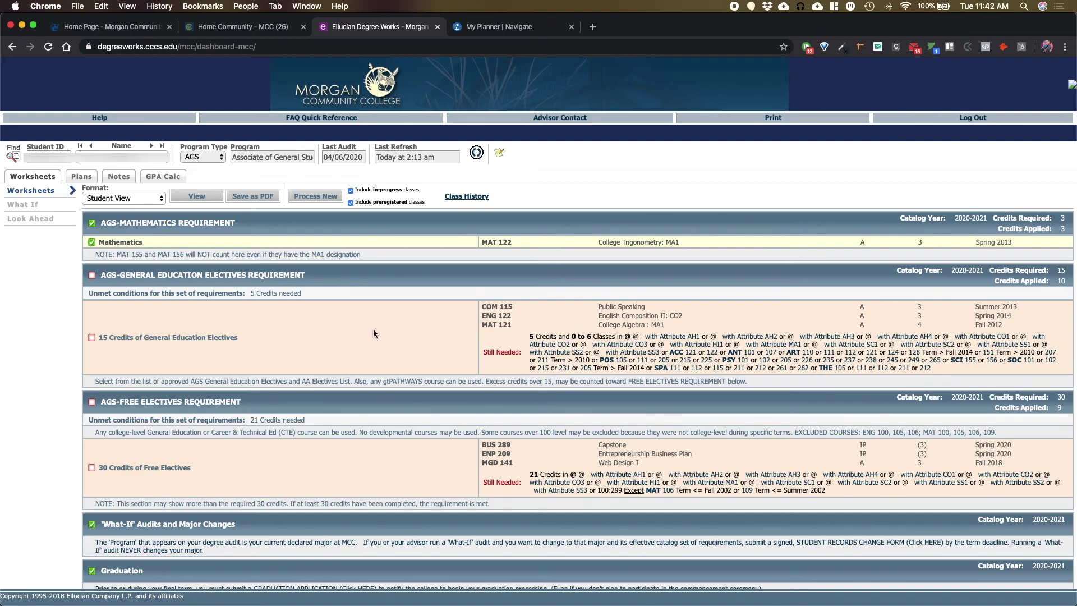
Open the Summer 2020 Schedule of Classes from the Morgan Community College website
click(114, 32)
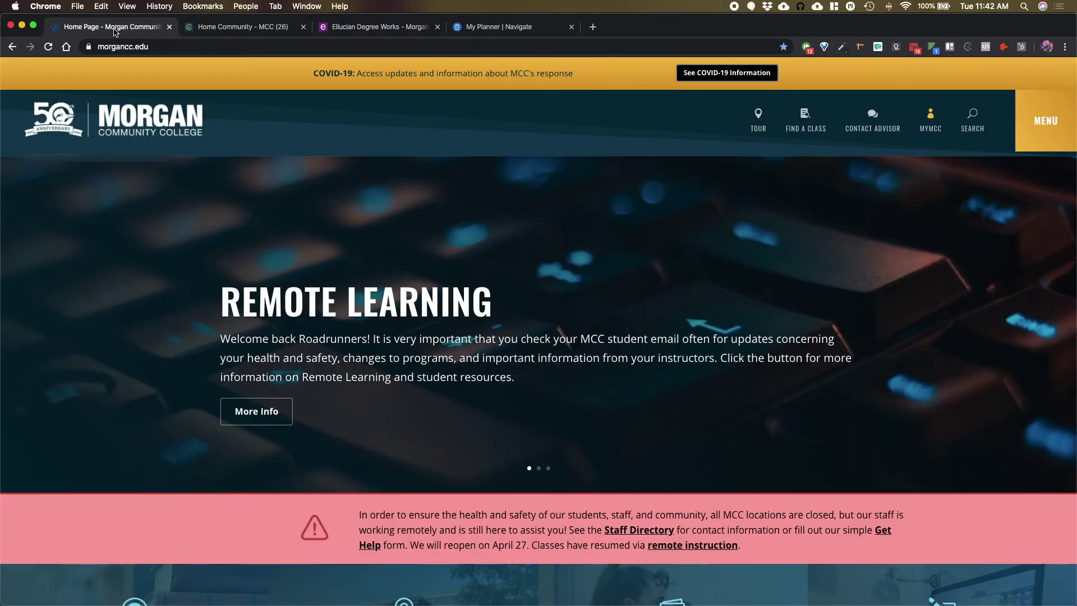
click(1034, 124)
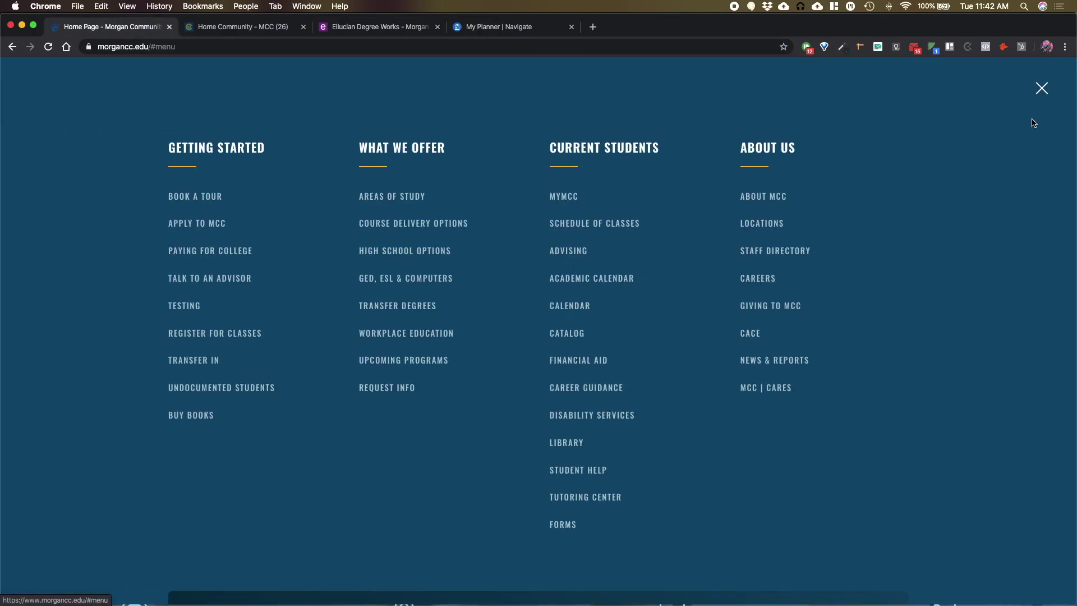
click(605, 229)
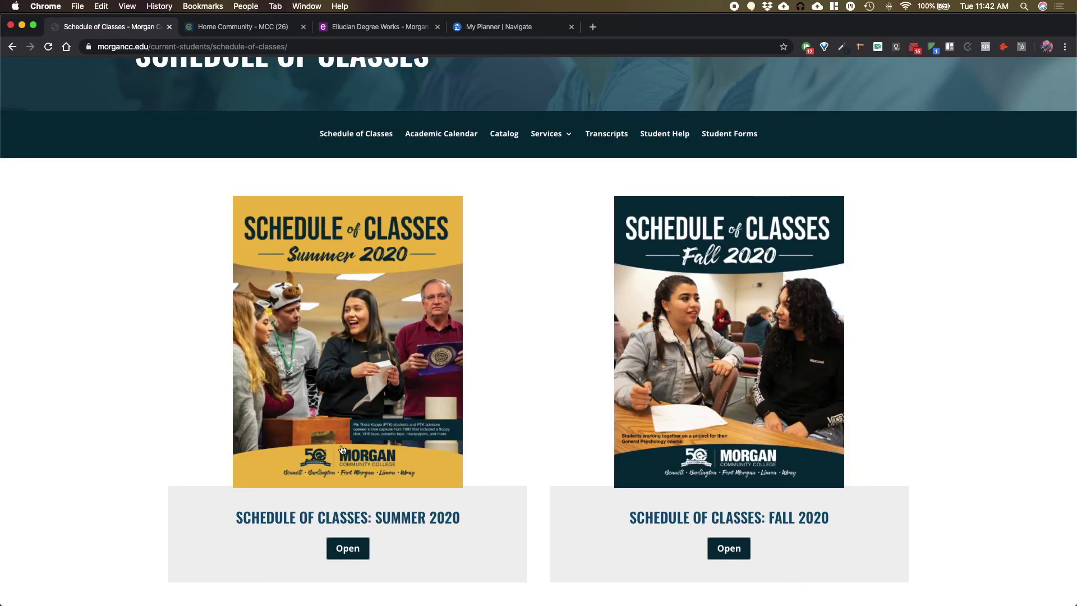
click(339, 552)
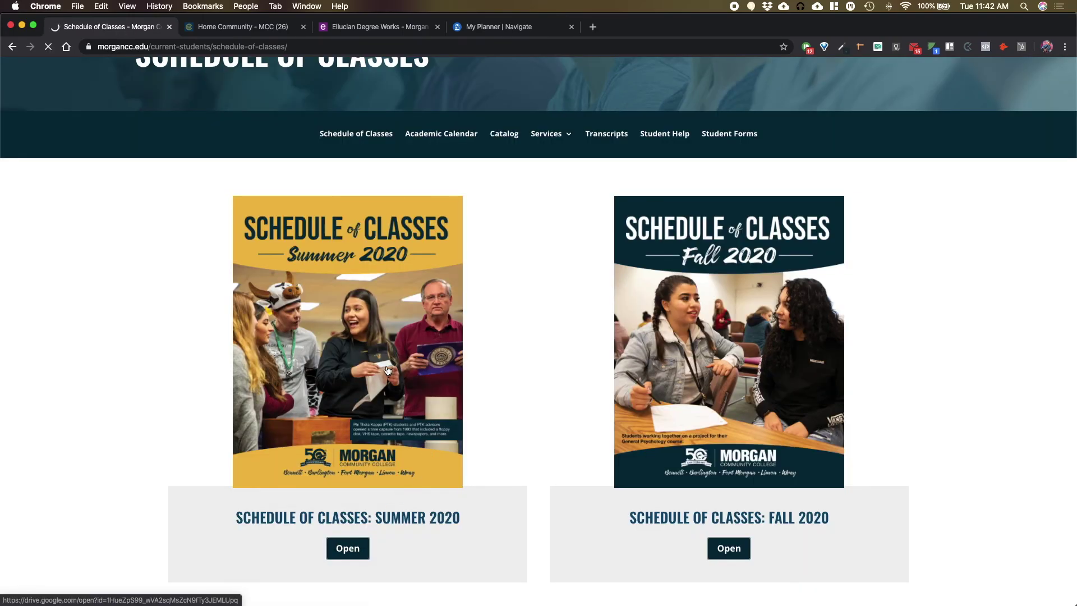
Browse the Summer 2020 schedule, examining the campus course listings with their times and registration numbers and the Online Courses section
scroll(727, 404, down, 15)
scroll(727, 404, down, 5)
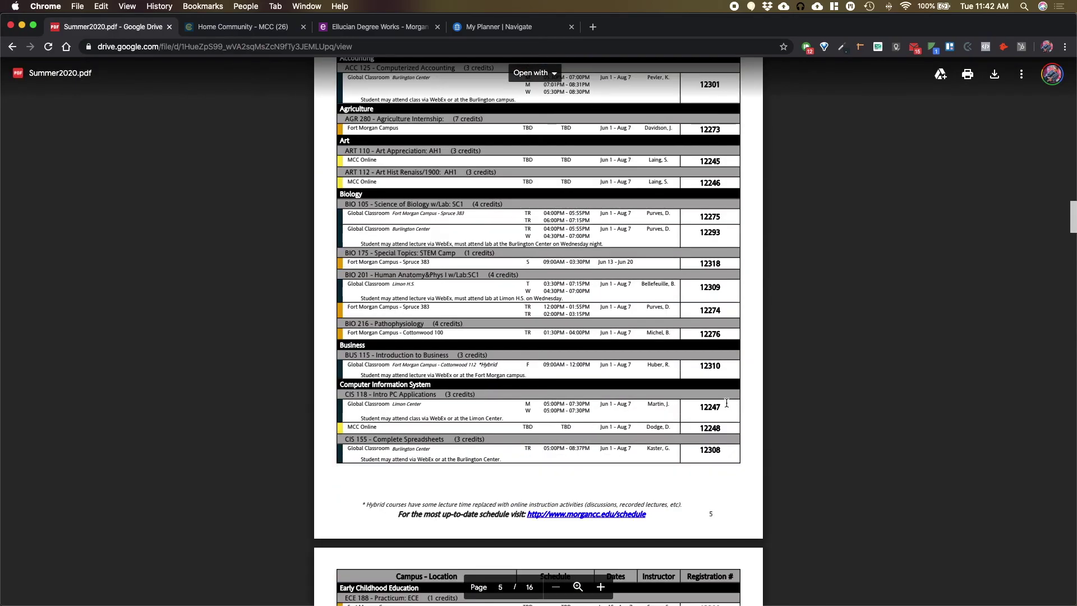
scroll(651, 289, down, 7)
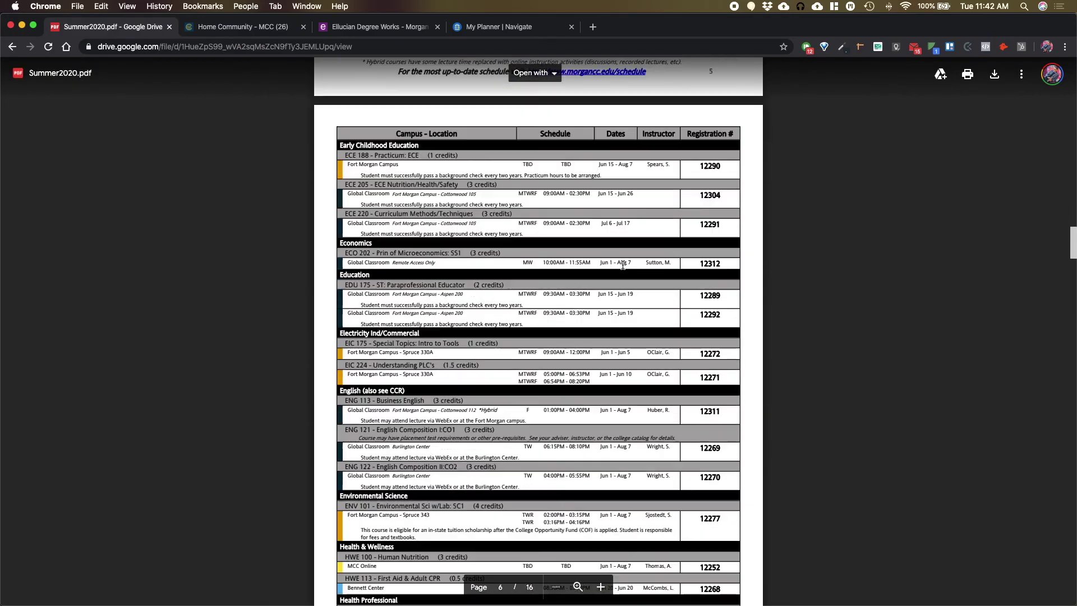
scroll(627, 276, down, 8)
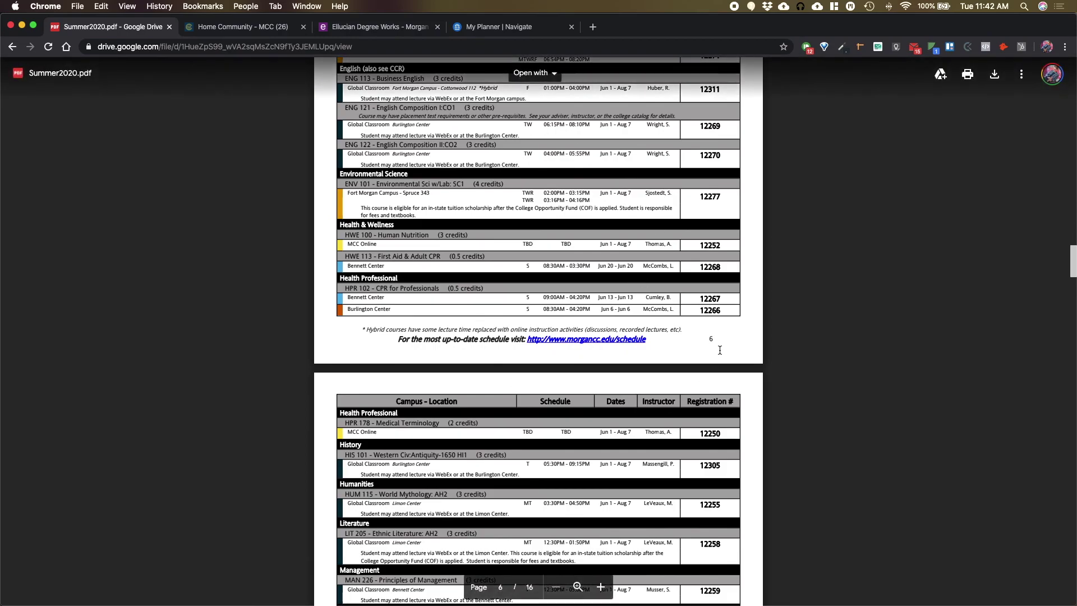
scroll(715, 347, down, 12)
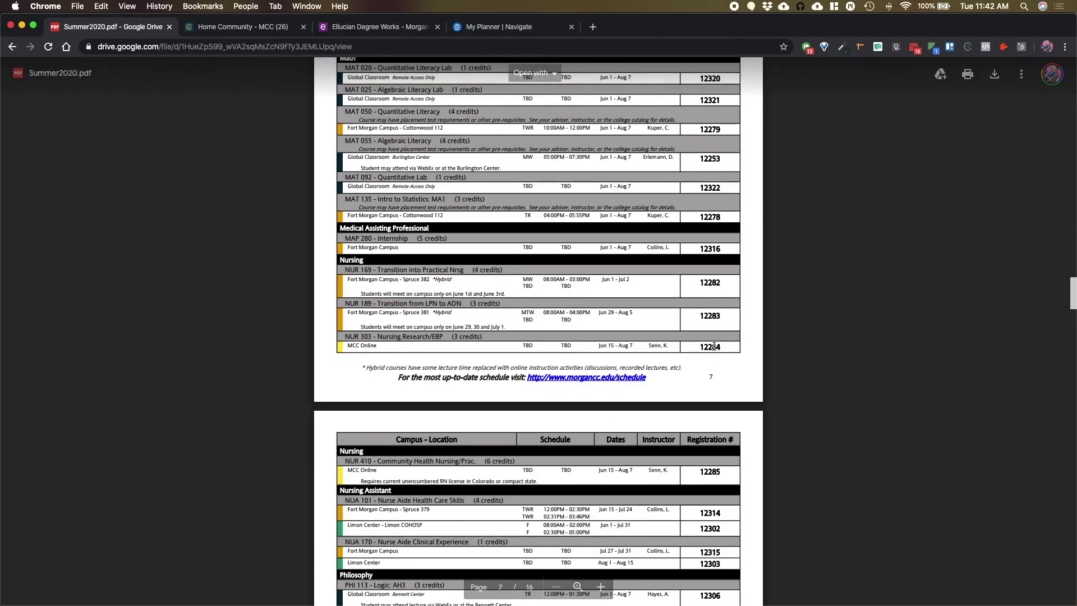
scroll(398, 281, up, 12)
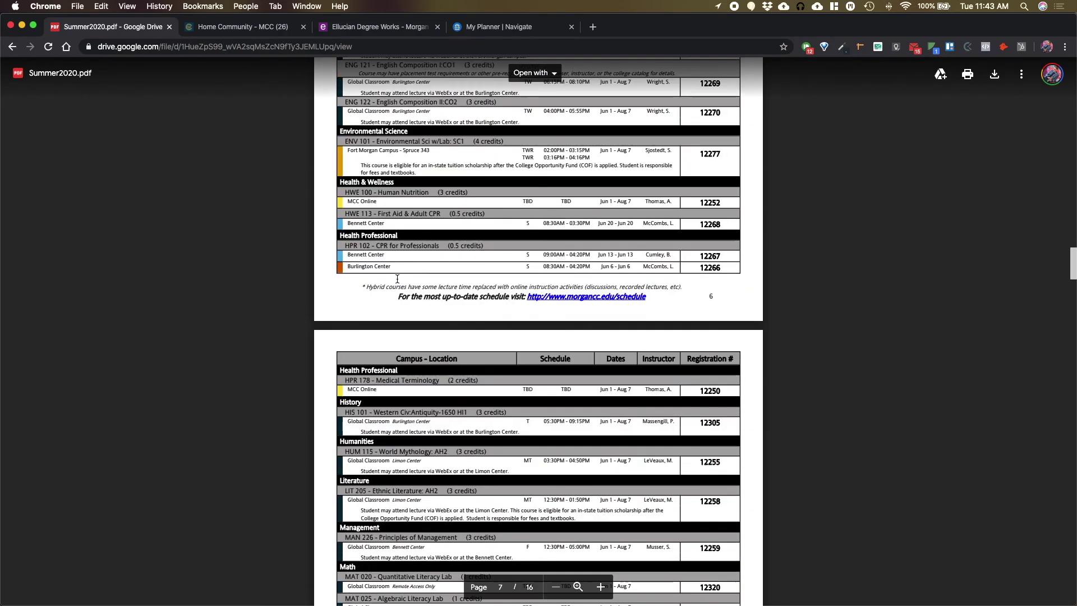
scroll(397, 279, down, 1)
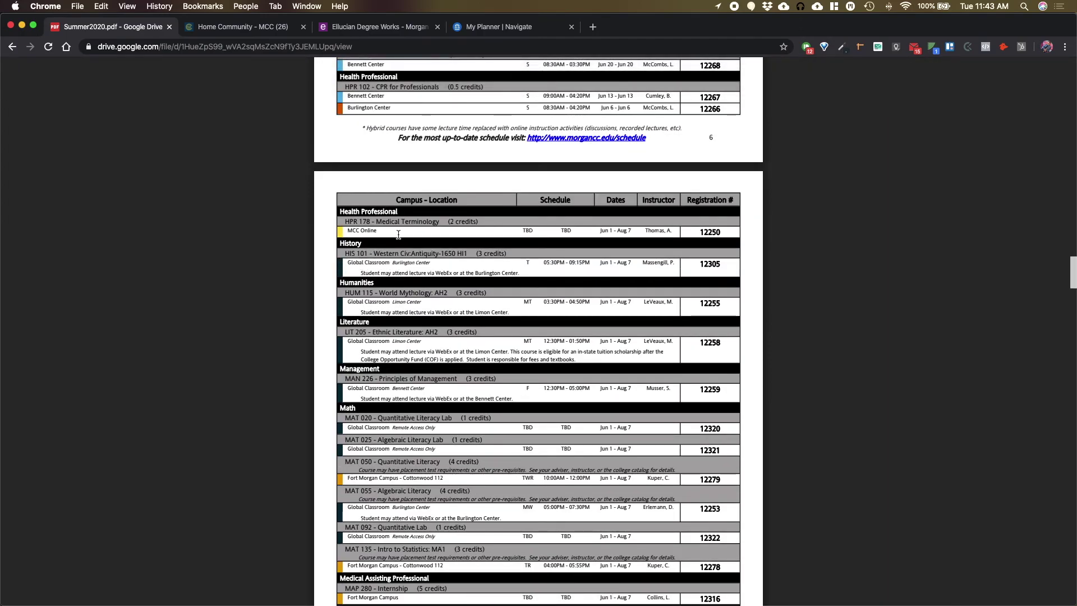
scroll(606, 428, down, 20)
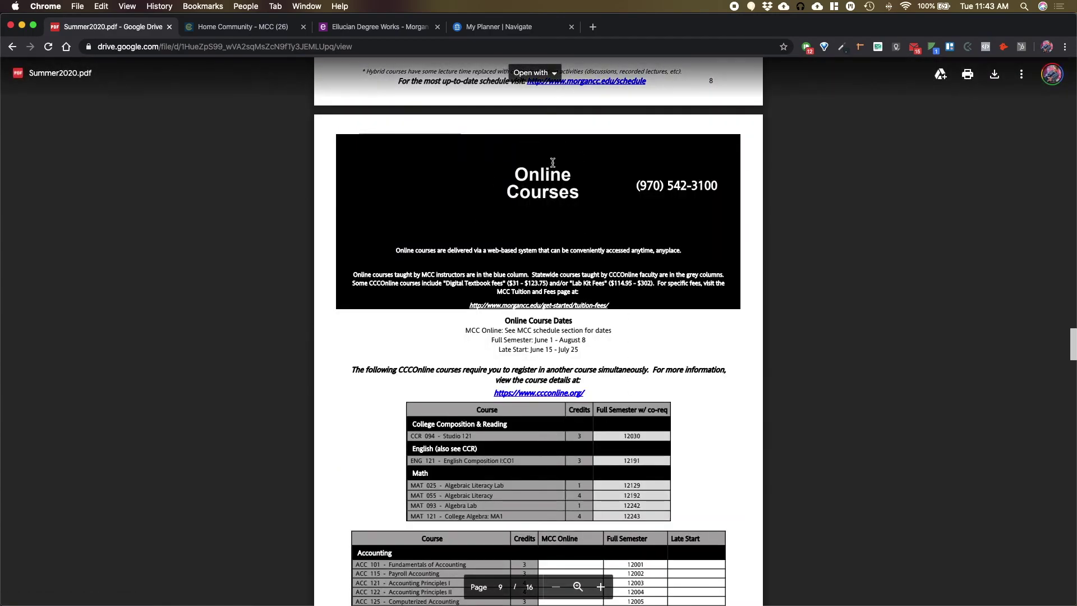
scroll(667, 449, down, 7)
scroll(668, 449, down, 3)
scroll(892, 264, up, 20)
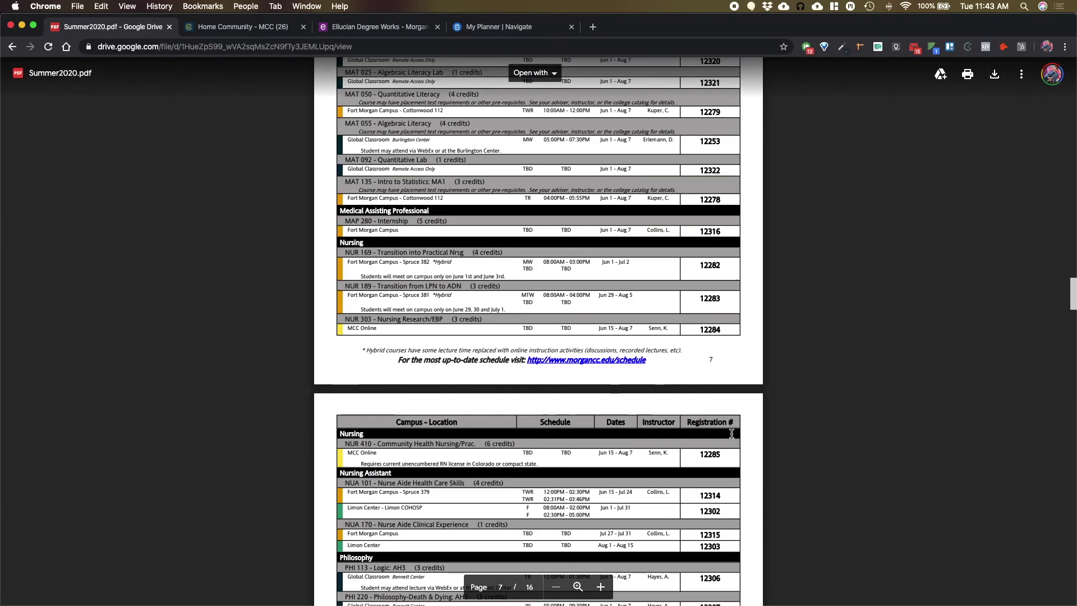
scroll(891, 264, down, 2)
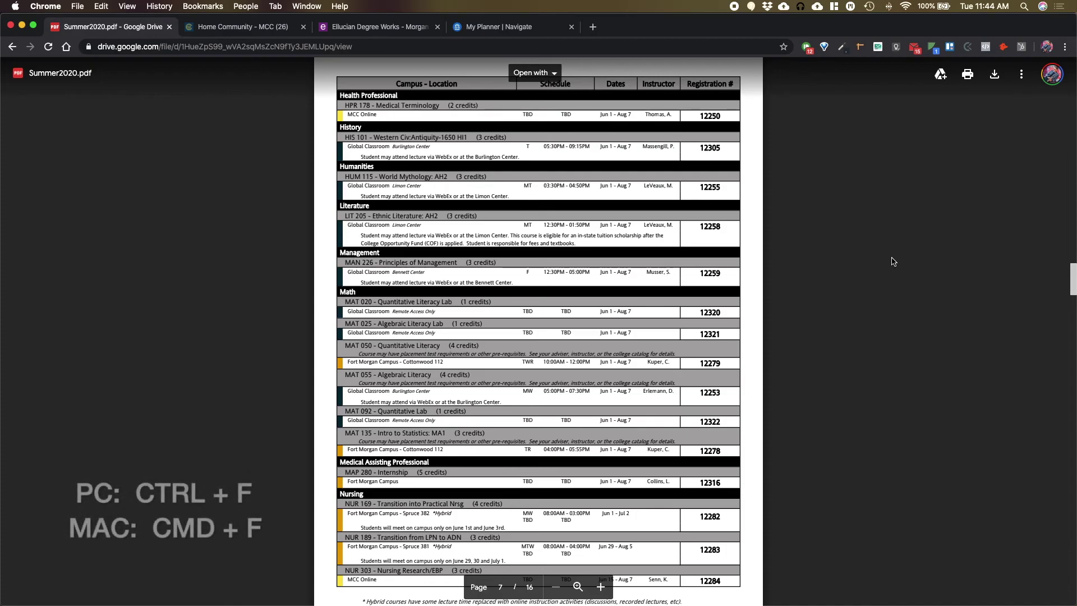
Search the Summer 2020 schedule for "bio", step through the biology matches and look over the following pages
key(super+f)
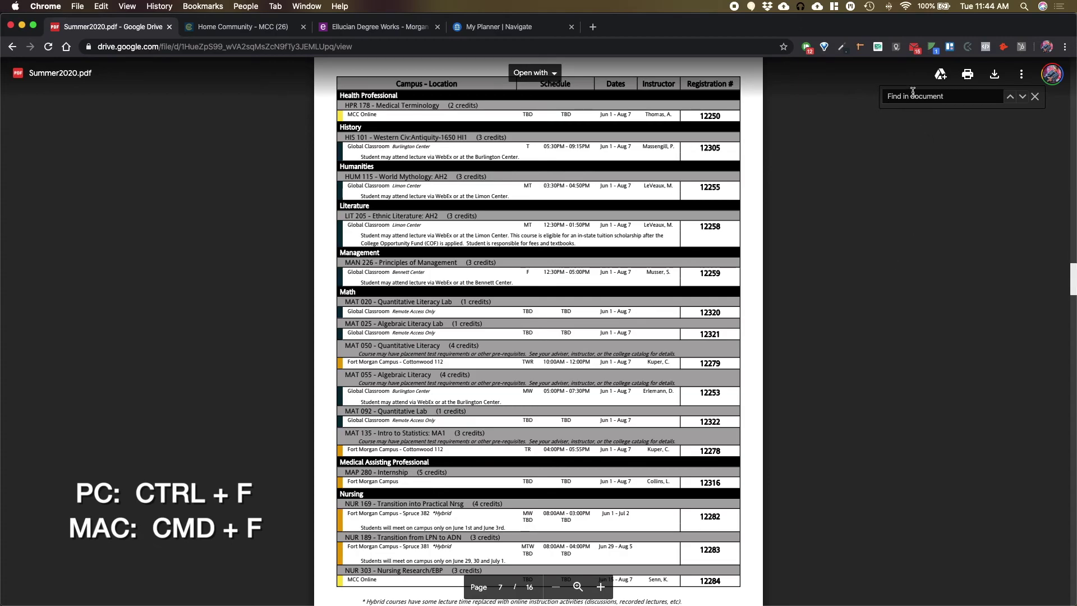
text(bio)
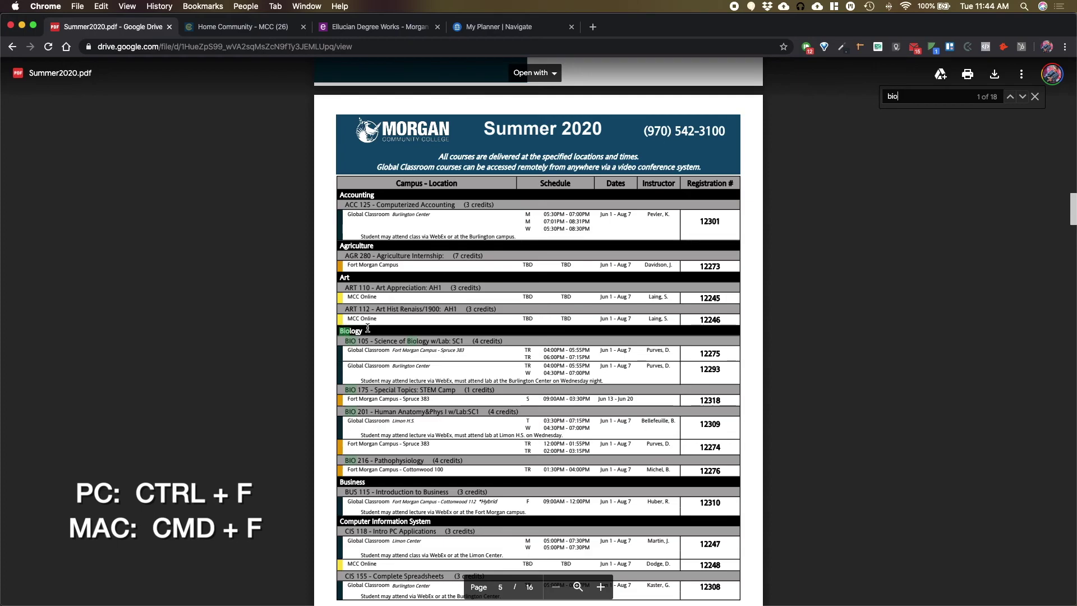
key(Return)
key(Return)
key(Return)
key(Return)
key(Return)
scroll(621, 357, down, 3)
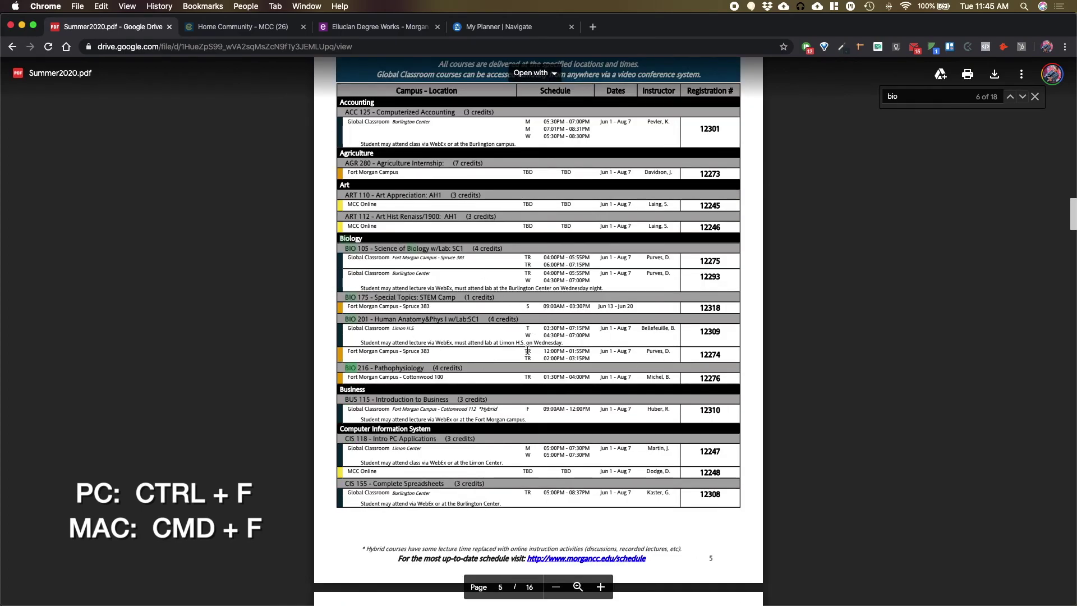
scroll(540, 354, down, 20)
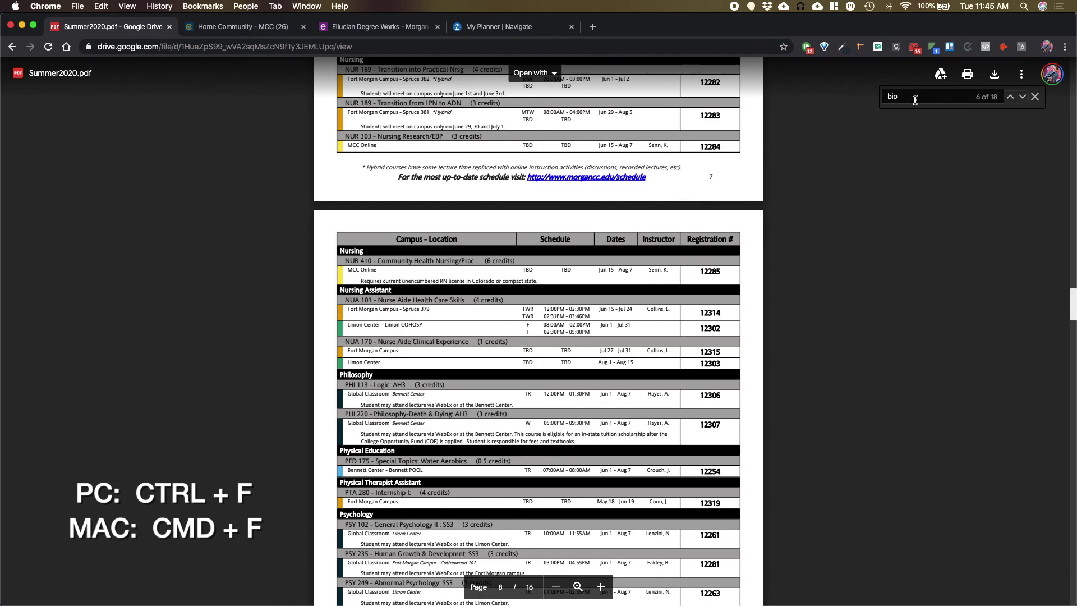
Search the Summer 2020 schedule for "stem camp" instead
double_click(924, 102)
text(stem camp)
key(Return)
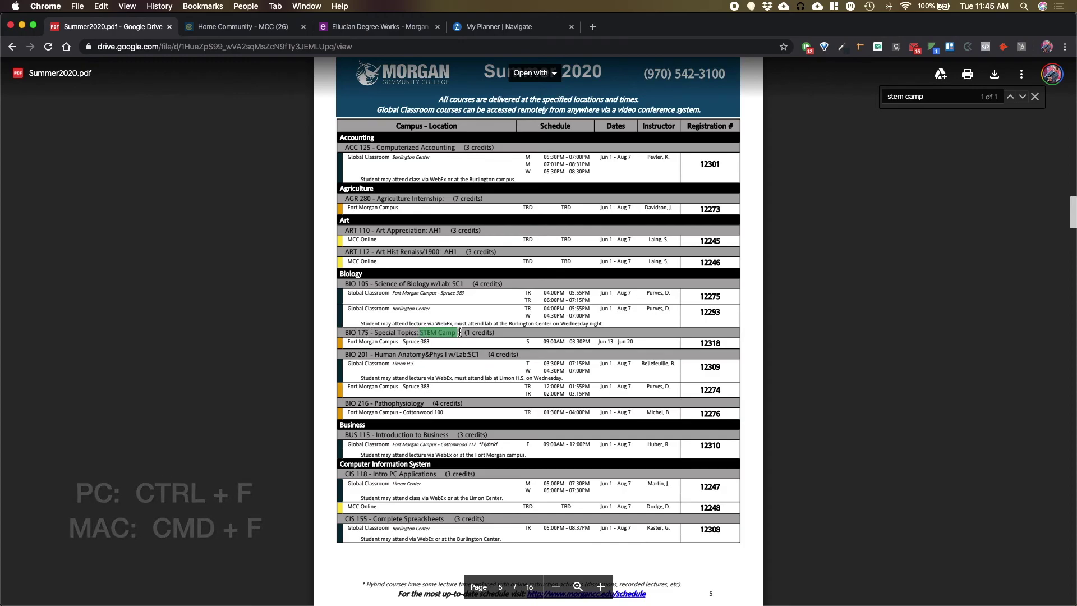
Switch to the Navigate planner and search for the course "stem camp" in All
click(525, 28)
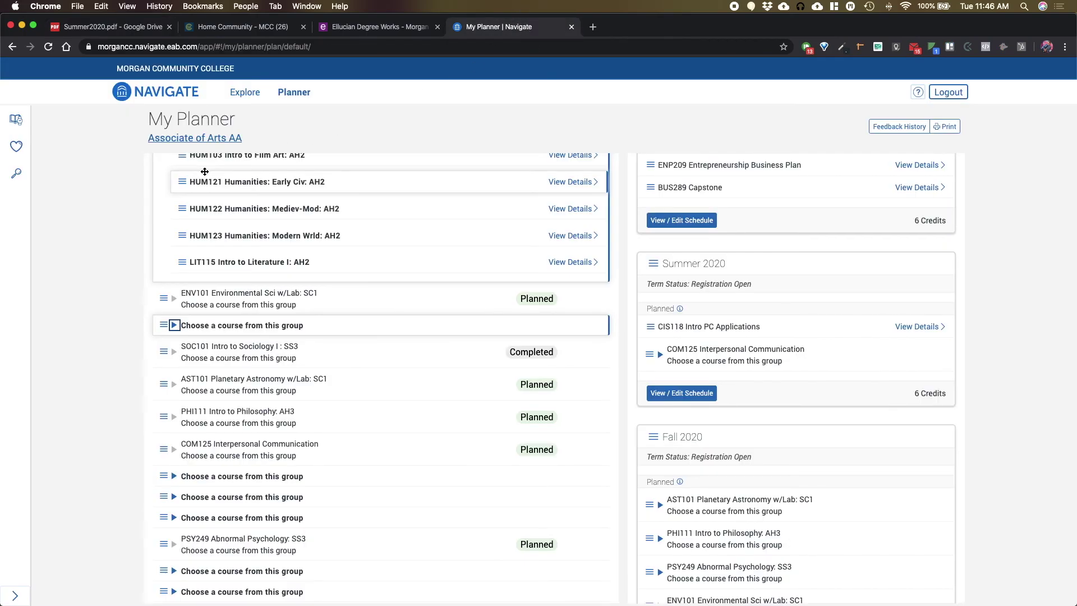
click(15, 174)
click(210, 217)
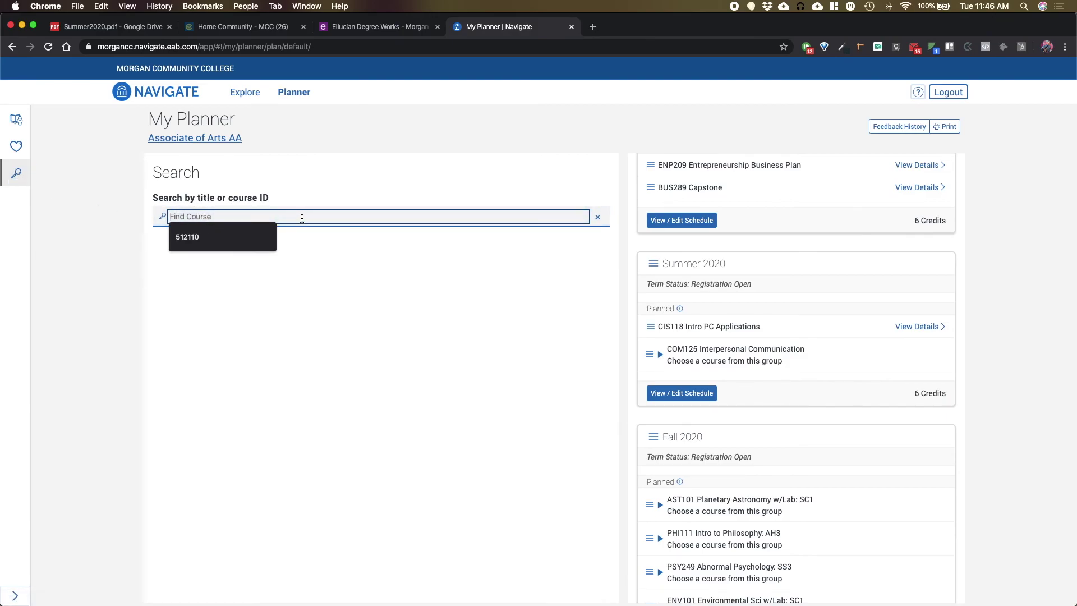
text(stem camp)
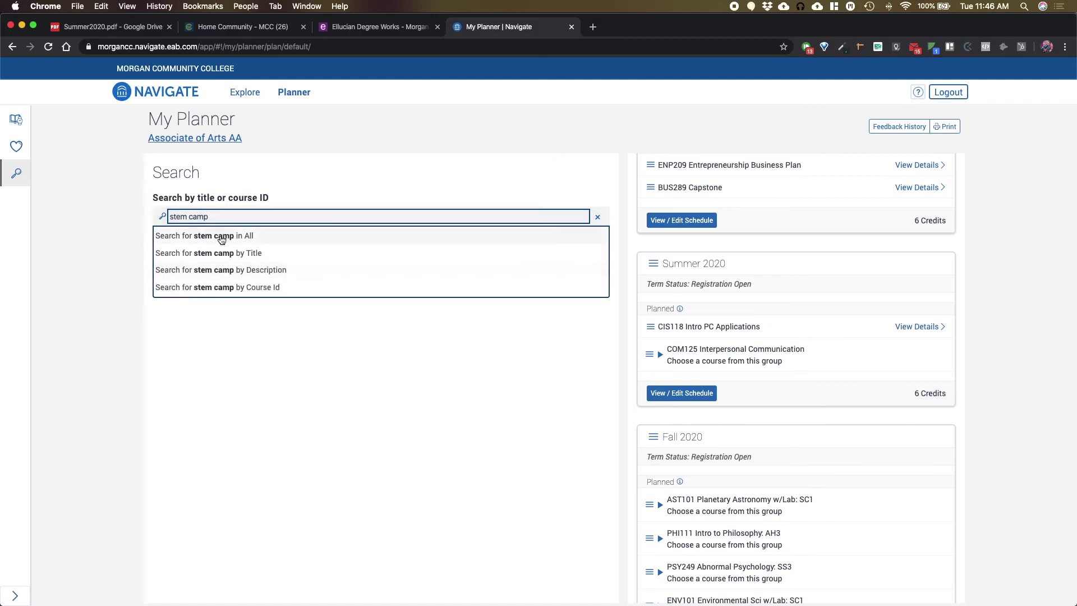
click(245, 233)
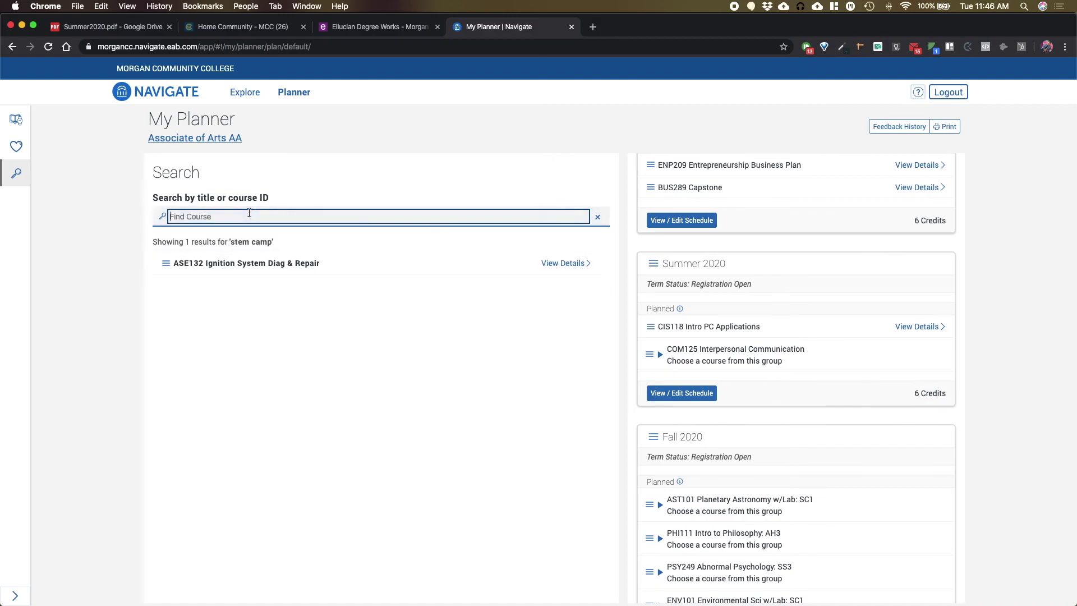
Search the planner for "bio 175" in All and add BIO175 Special Topics to the Summer 2020 term
click(244, 219)
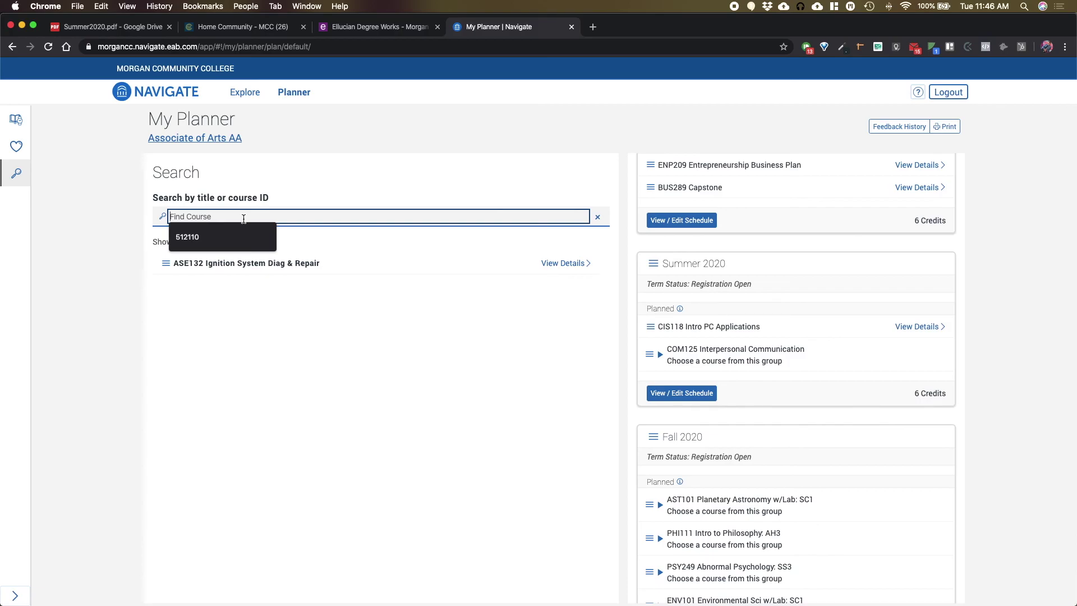
text(bio 175)
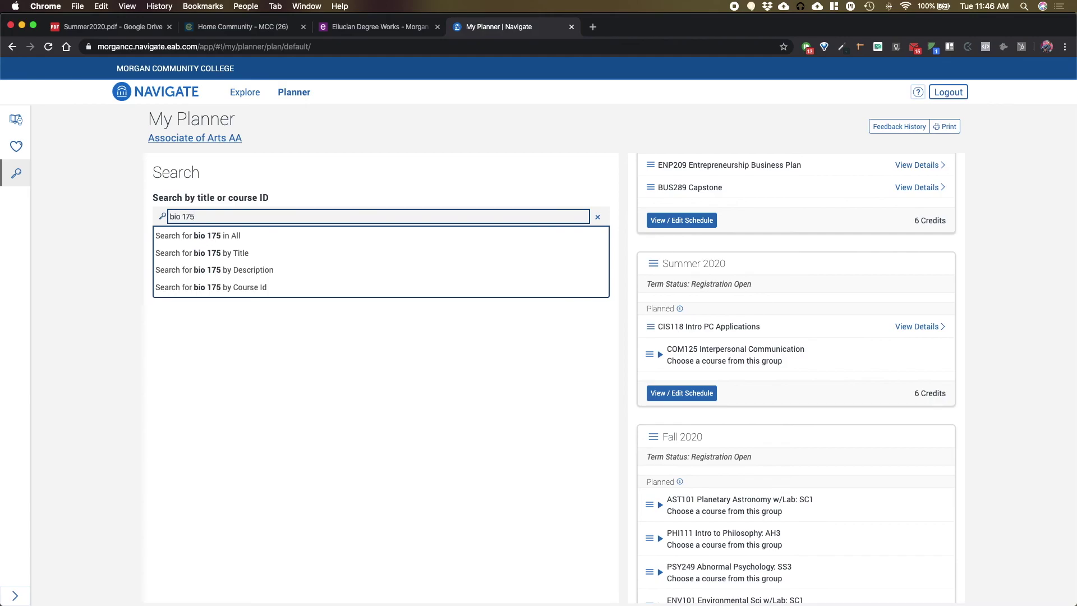
click(187, 237)
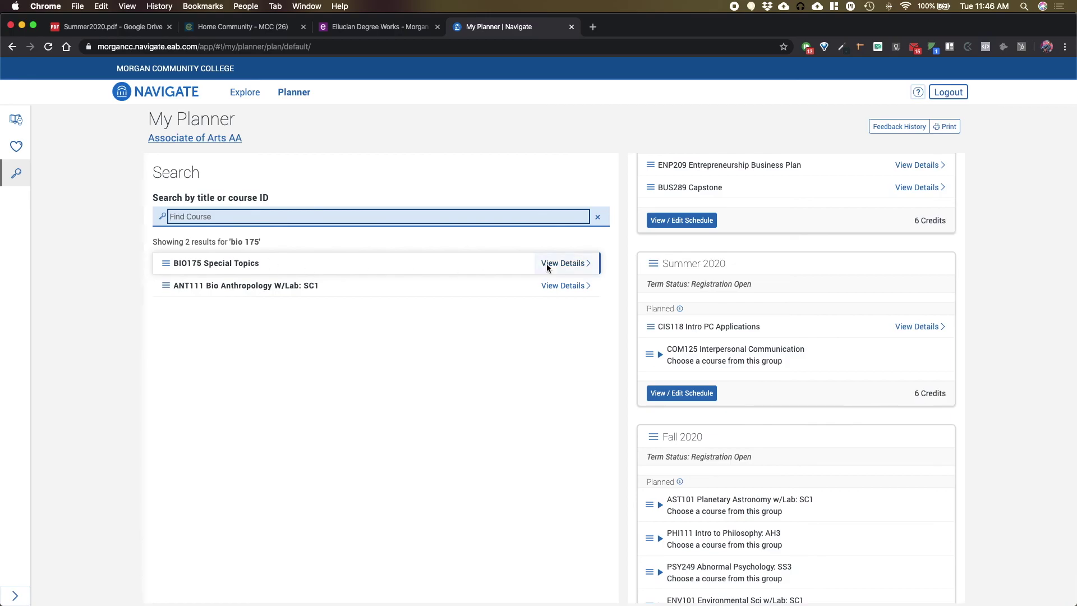
drag(207, 260, 722, 306)
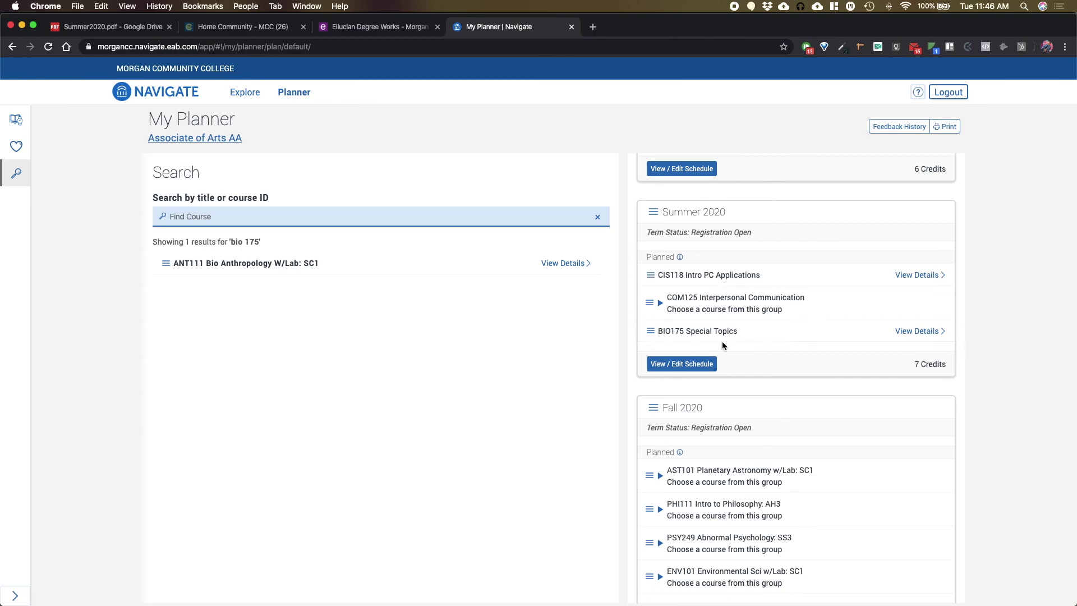
Open the Summer 2020 schedule and place the BIO175 Fort Morgan Campus section, CRN 12318, on the calendar
click(673, 369)
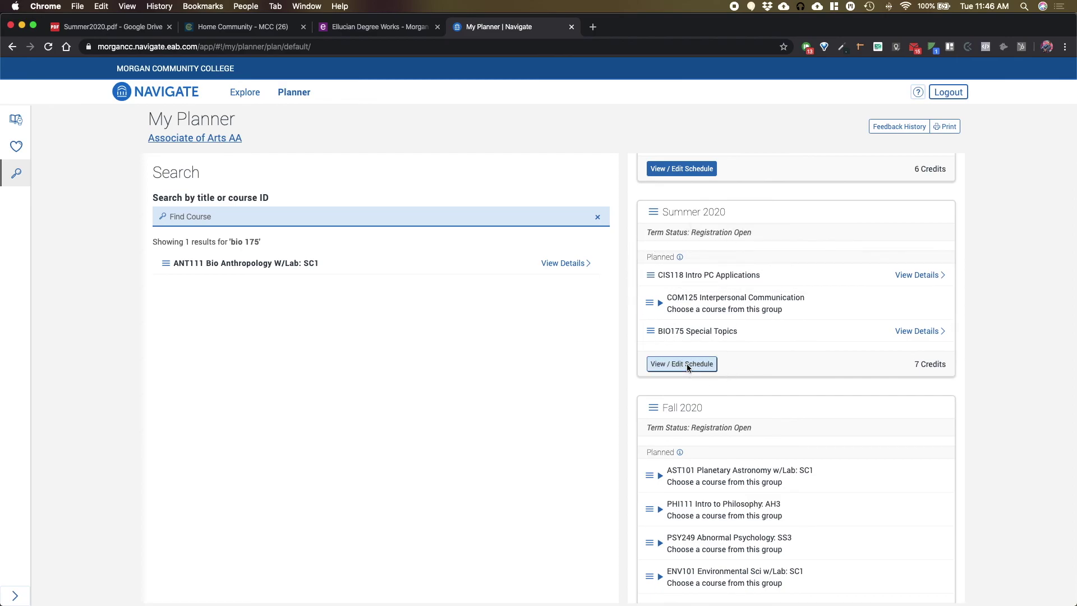
click(689, 366)
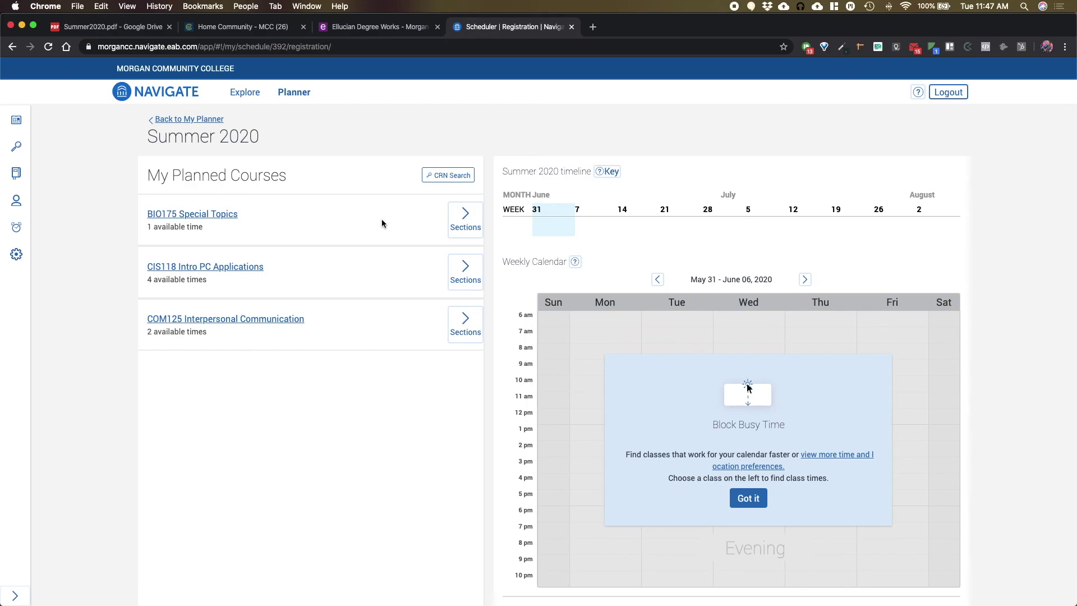
click(465, 219)
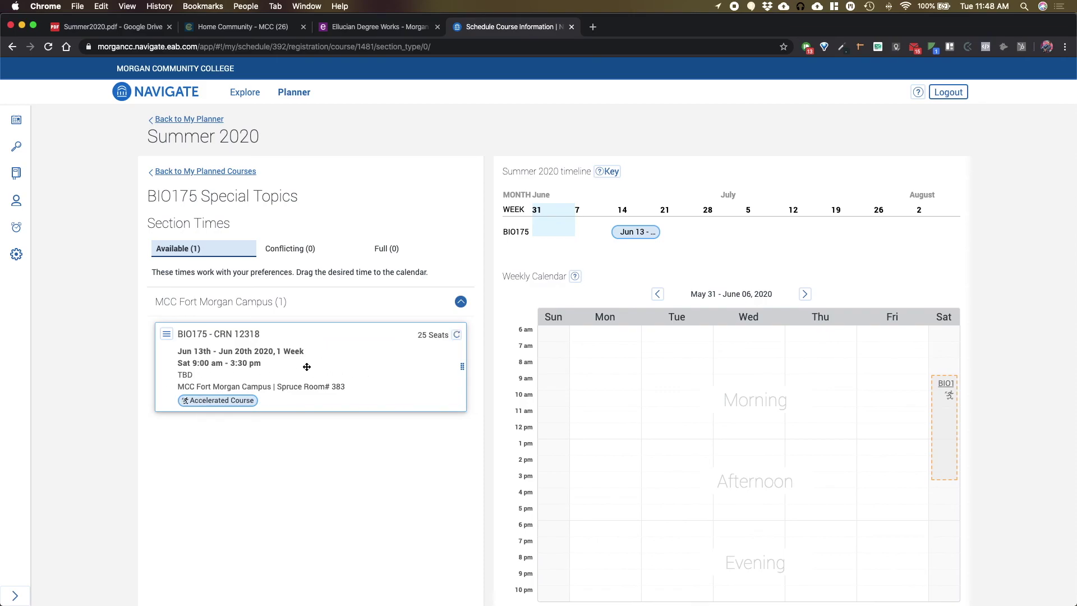
drag(264, 366, 738, 440)
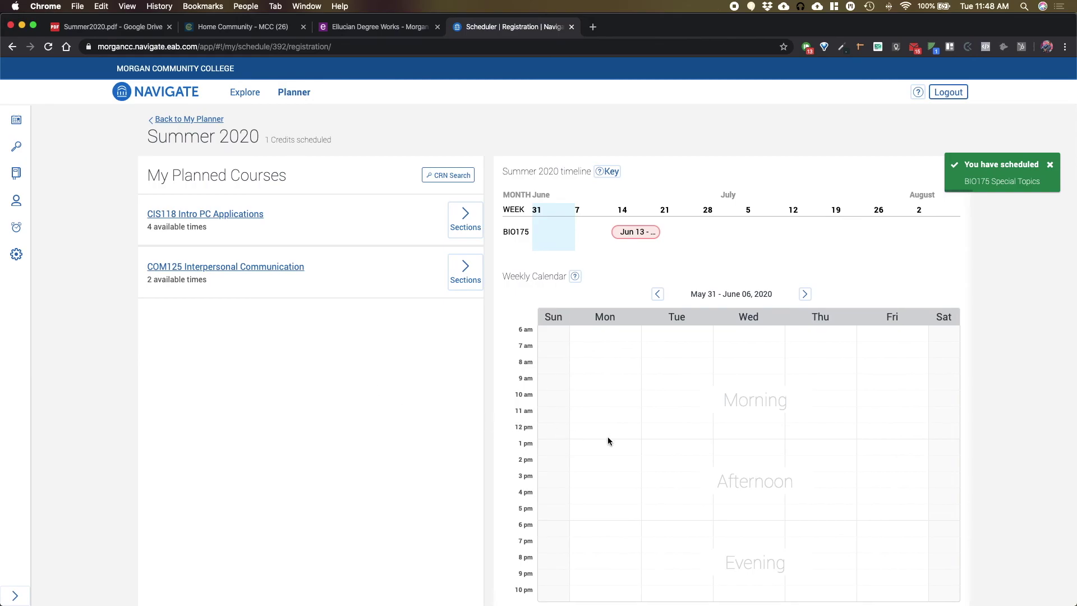
Review the Summer 2020 timeline and show the week of June 07 - June 13 in the weekly calendar
scroll(608, 436, down, 4)
scroll(700, 399, up, 2)
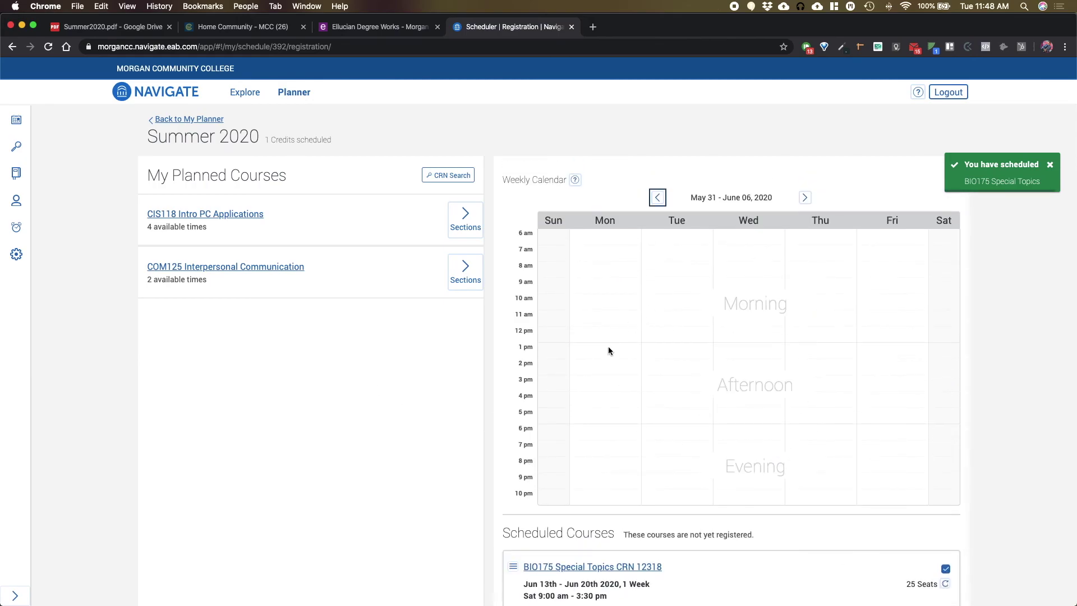
scroll(608, 343, up, 3)
scroll(647, 386, down, 1)
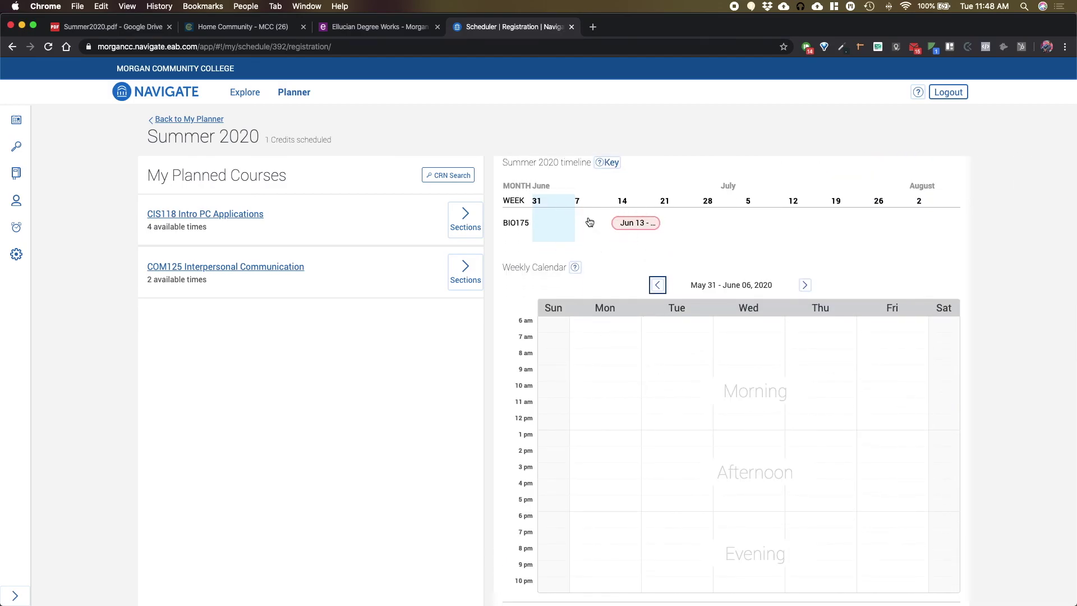
click(805, 285)
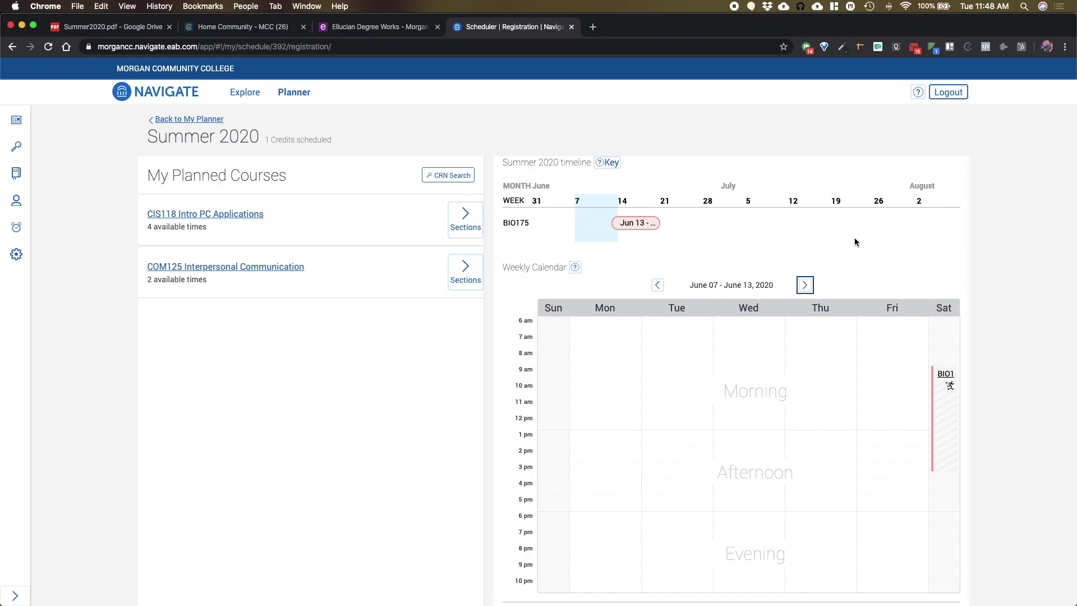
Compare the available CIS118 Intro PC Applications sections under MCC Global Classroom, MCC Online Campus and MCC CCCOnline
click(289, 222)
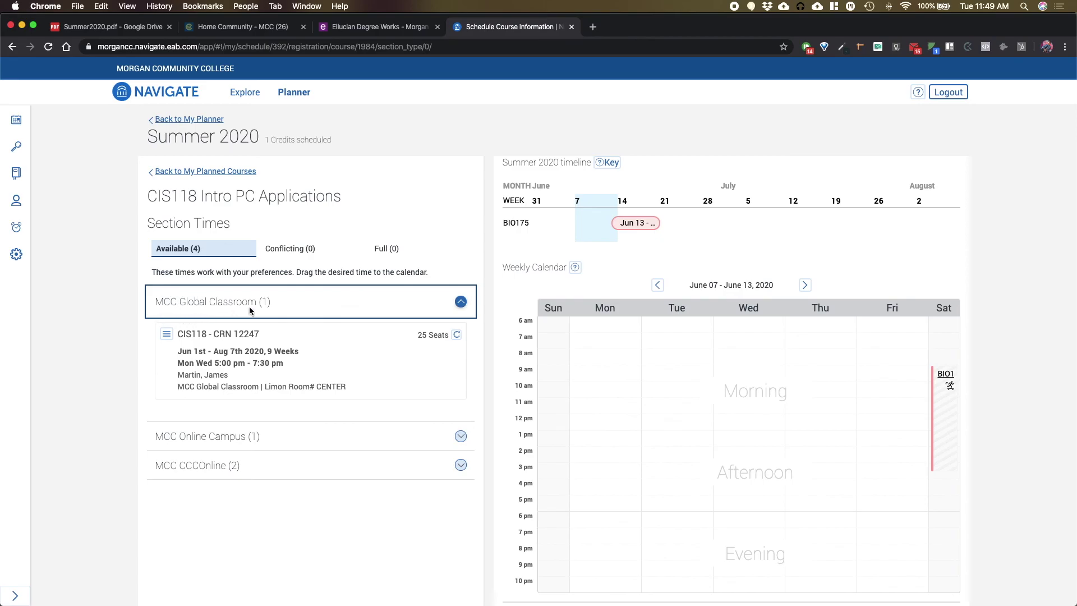
mouse_move(272, 392)
click(460, 436)
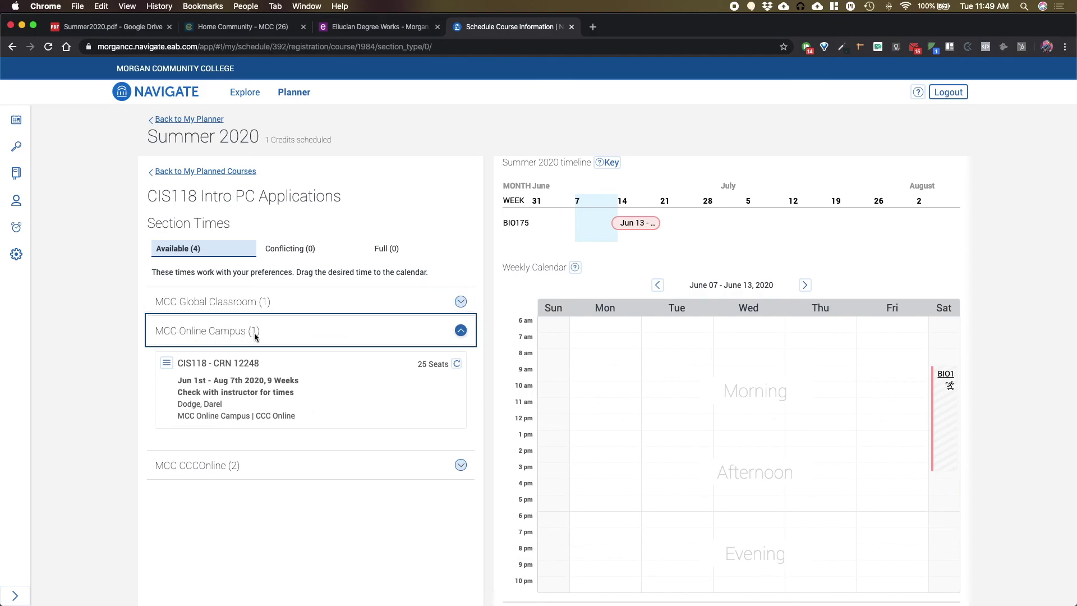
mouse_move(180, 402)
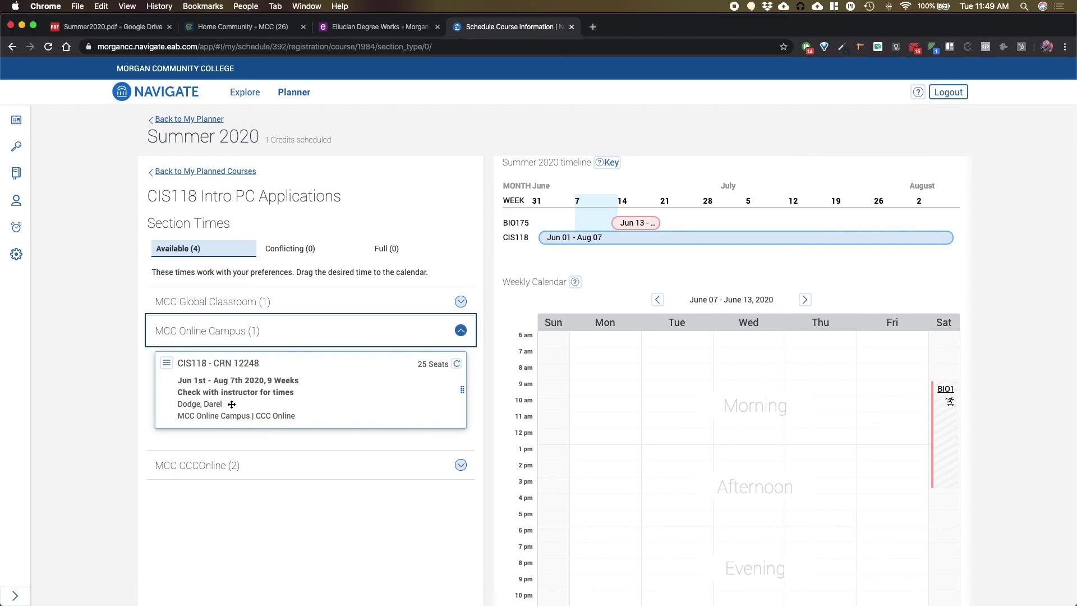
click(461, 465)
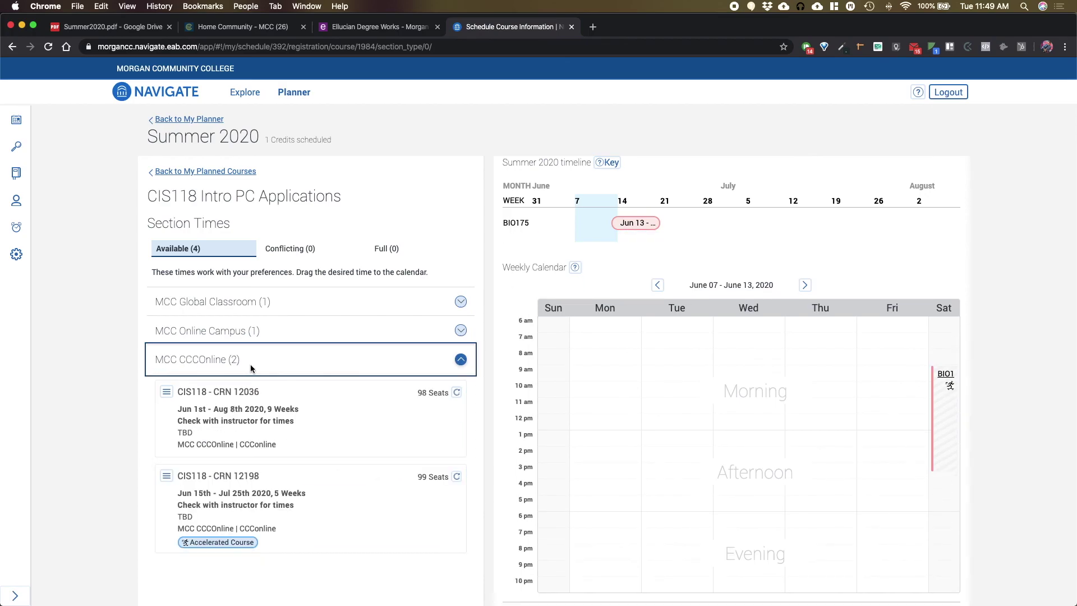
mouse_move(224, 520)
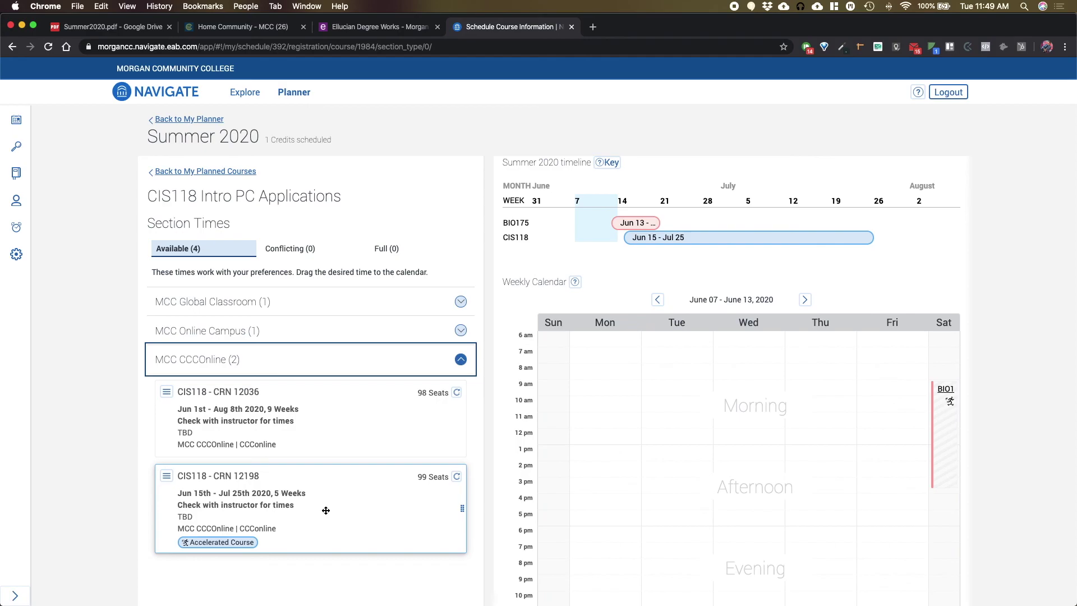
Add the MCC Global Classroom section of CIS118, CRN 12247, to the Summer 2020 schedule
click(331, 302)
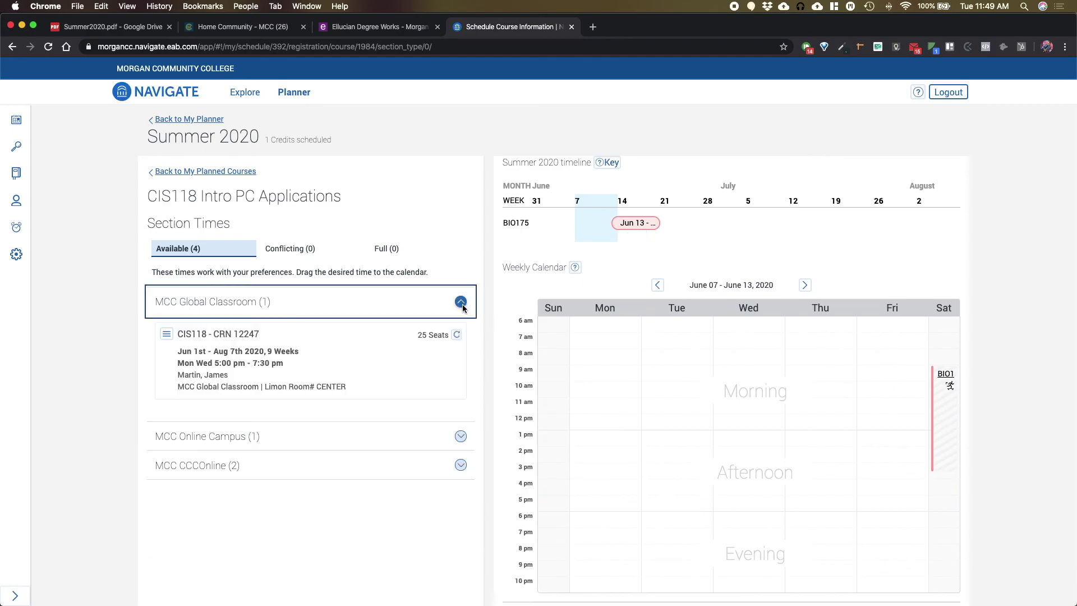
drag(341, 381, 247, 336)
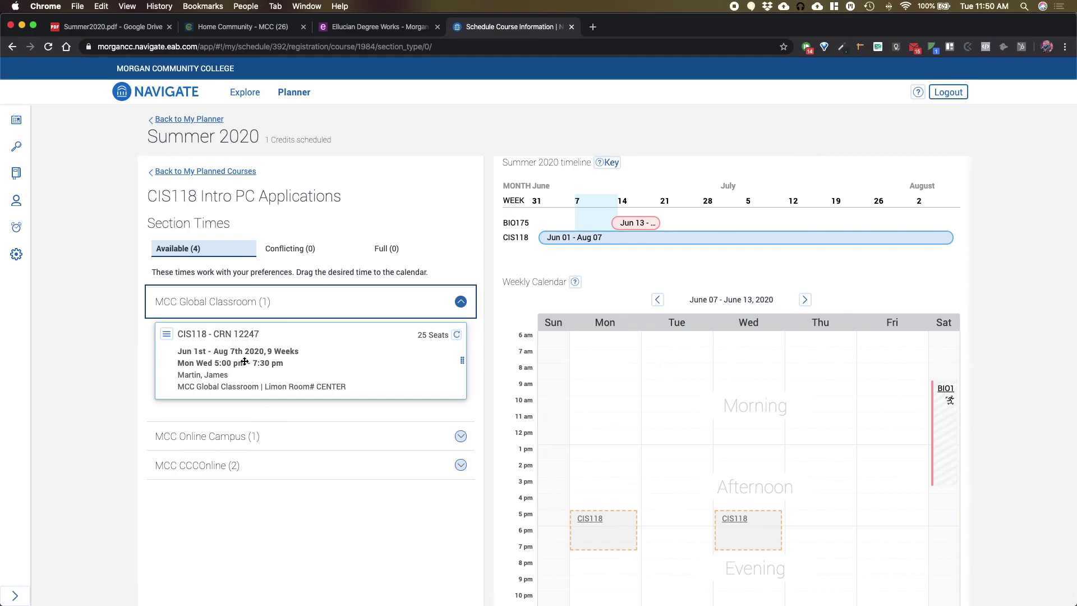
click(167, 335)
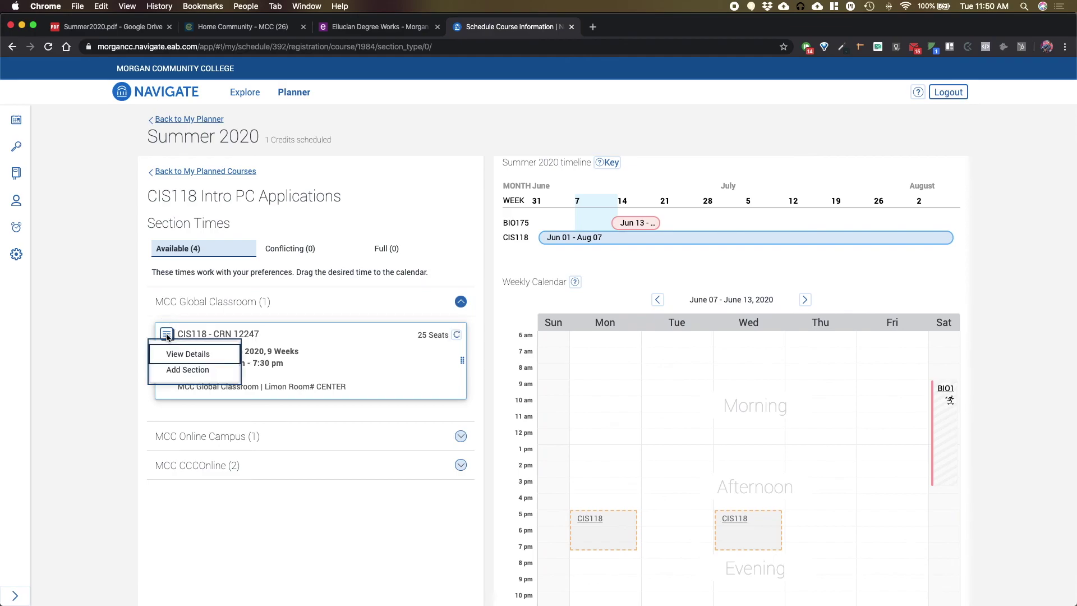
click(177, 370)
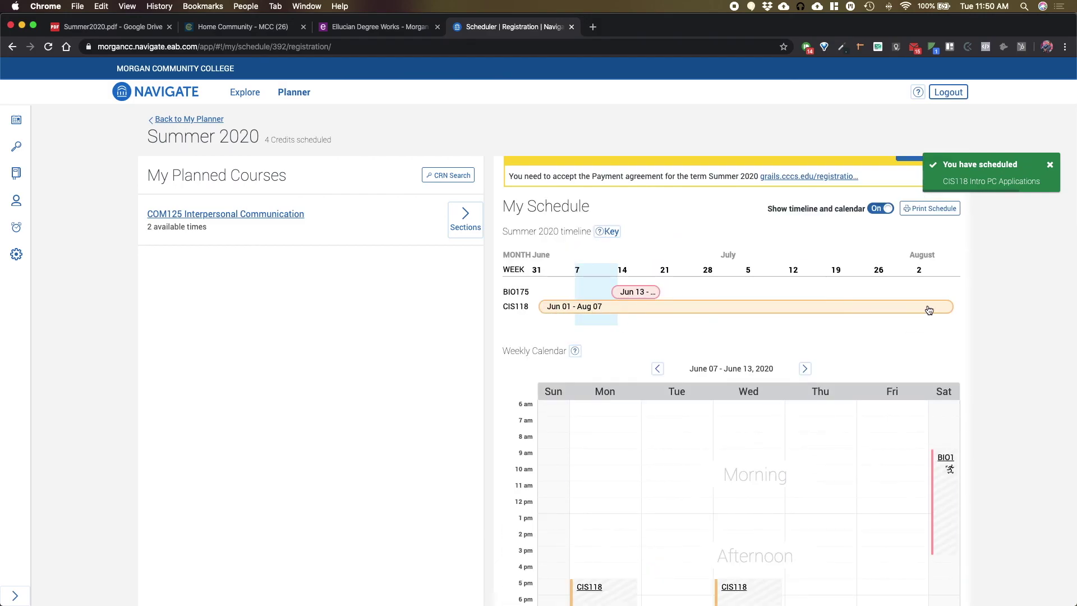
Review the timeline, weekly calendar and Scheduled Courses list, and open the options of BIO175 Special Topics
scroll(750, 443, down, 5)
scroll(820, 397, up, 6)
scroll(821, 397, down, 5)
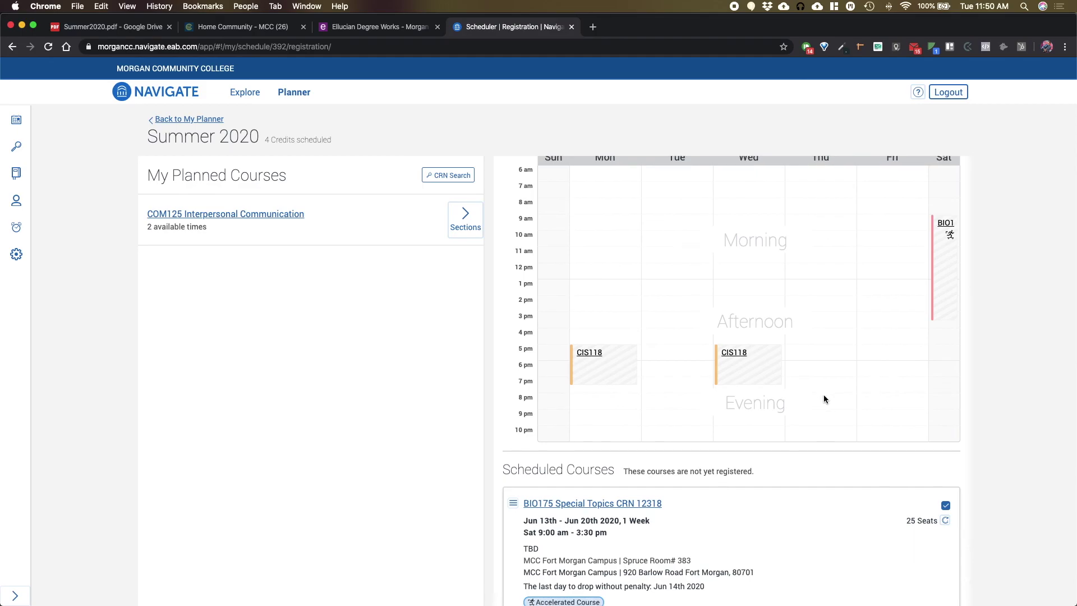
scroll(824, 399, down, 1)
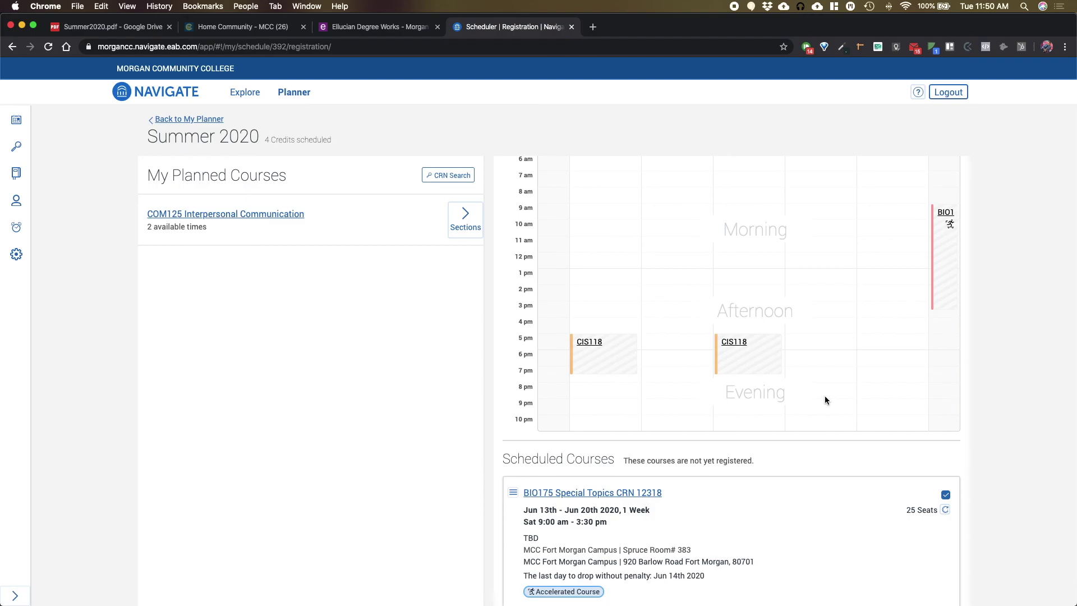
scroll(688, 358, up, 1)
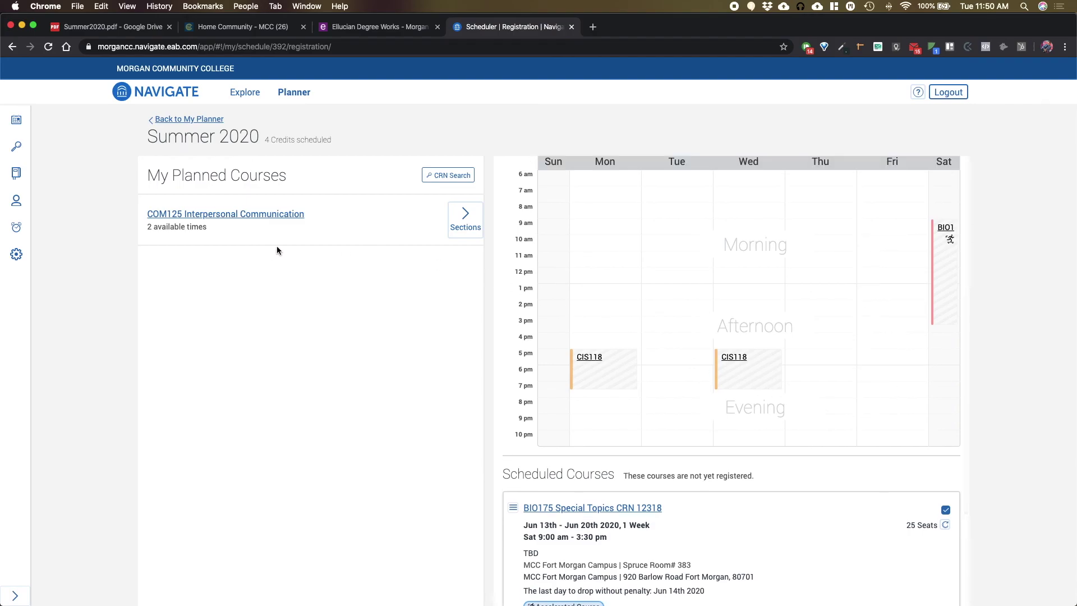
scroll(762, 374, down, 5)
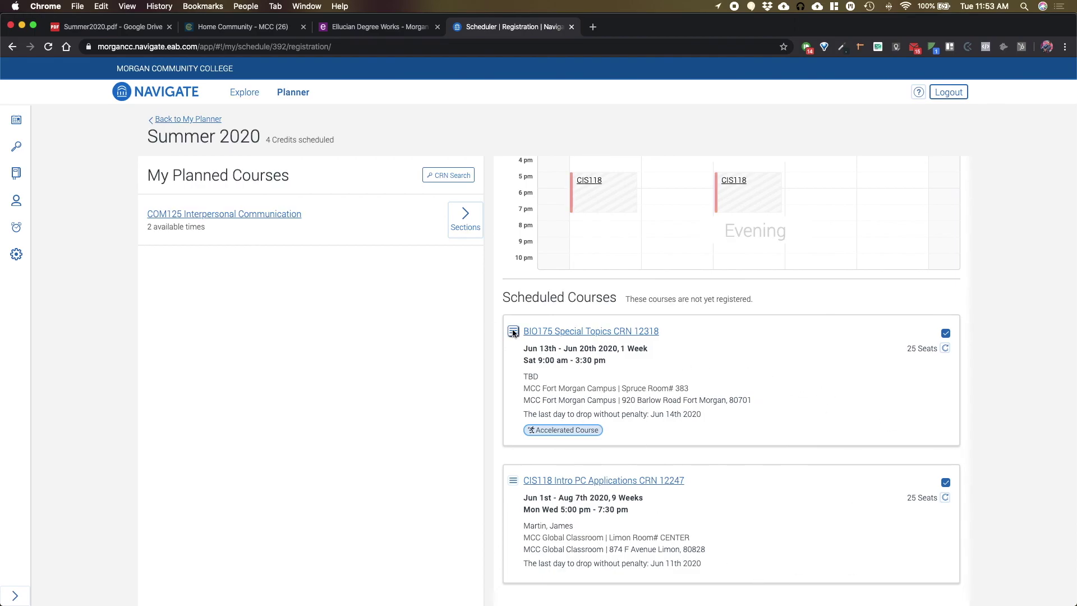
click(513, 331)
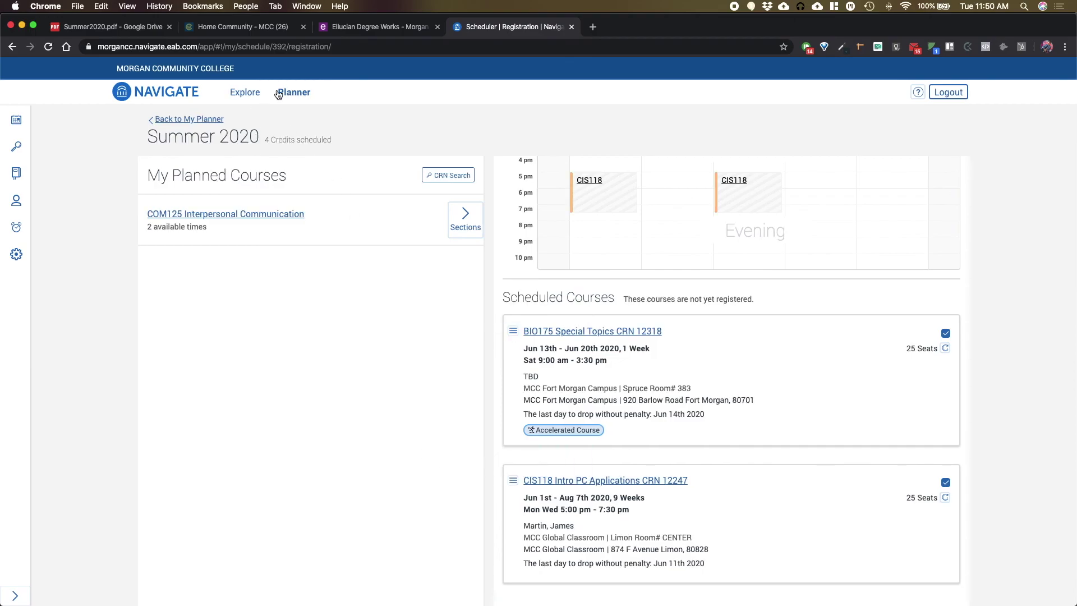
Reopen the Summer 2020 schedule from My Planner and open the link to its payment agreement
click(274, 92)
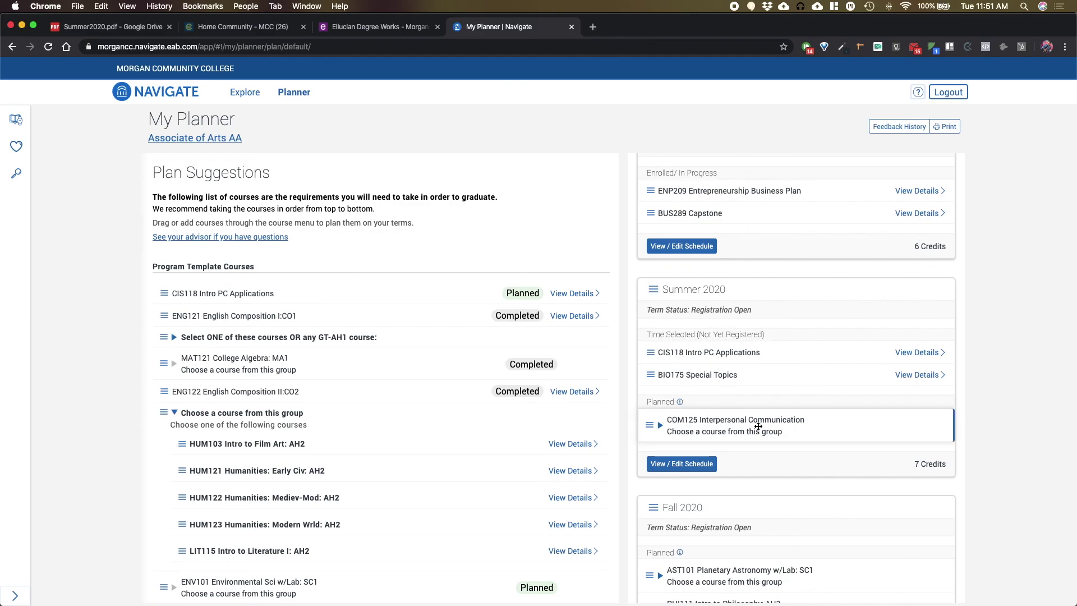
scroll(758, 426, down, 1)
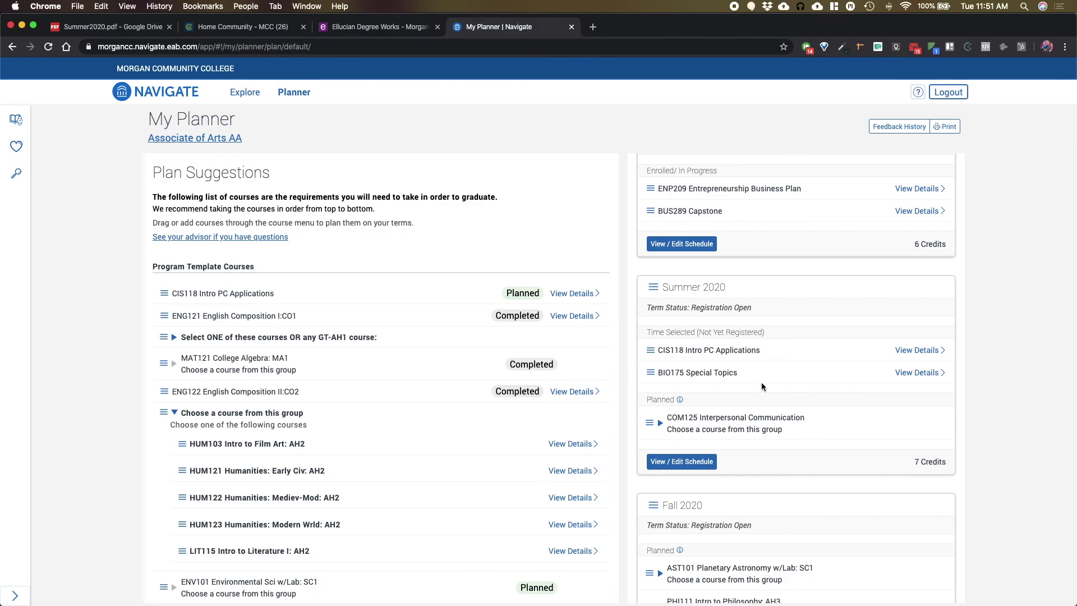
click(698, 459)
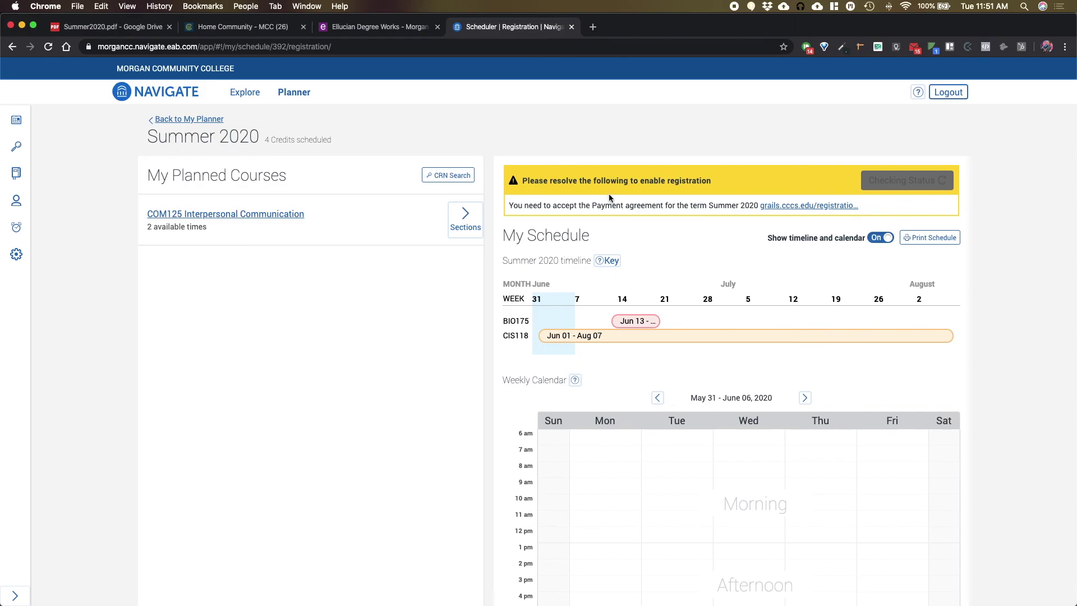
click(812, 207)
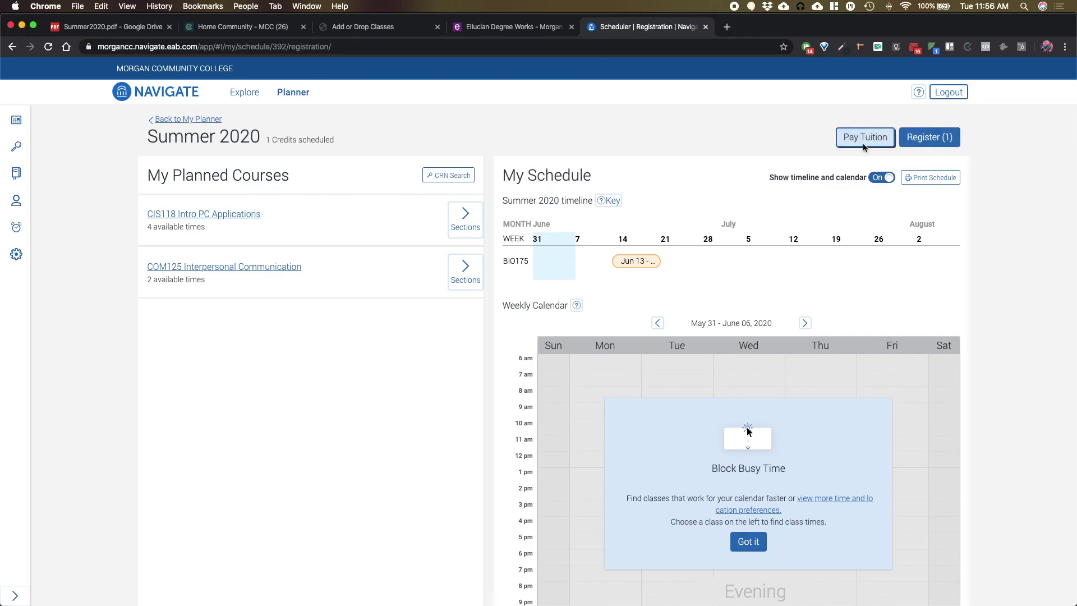
Check the scheduled BIO175 Special Topics section, register for it and dismiss the Transaction Summary
scroll(759, 324, down, 5)
click(752, 321)
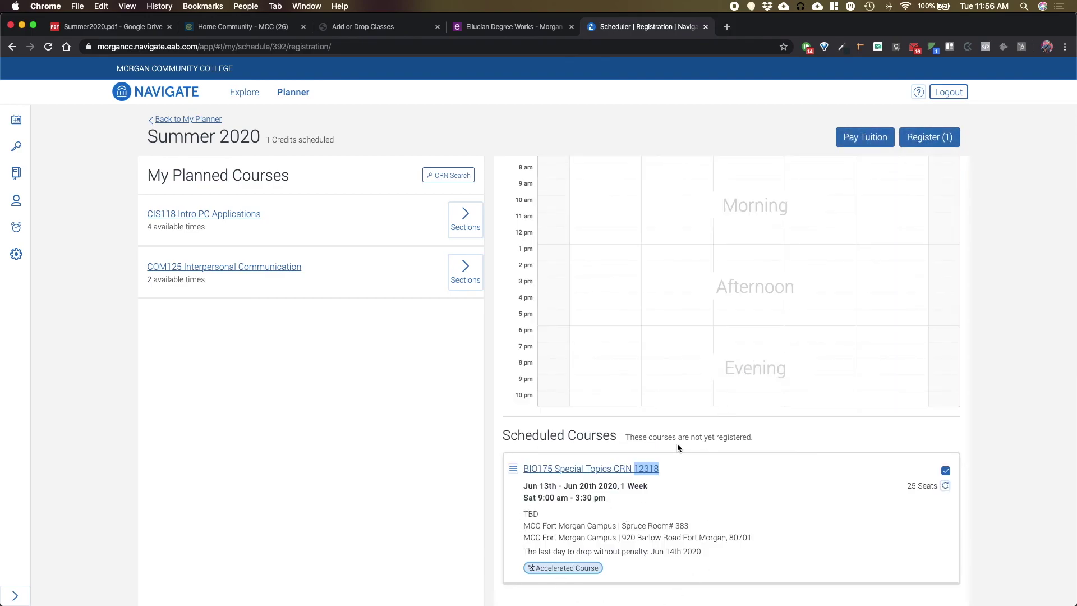
scroll(679, 448, up, 5)
click(925, 138)
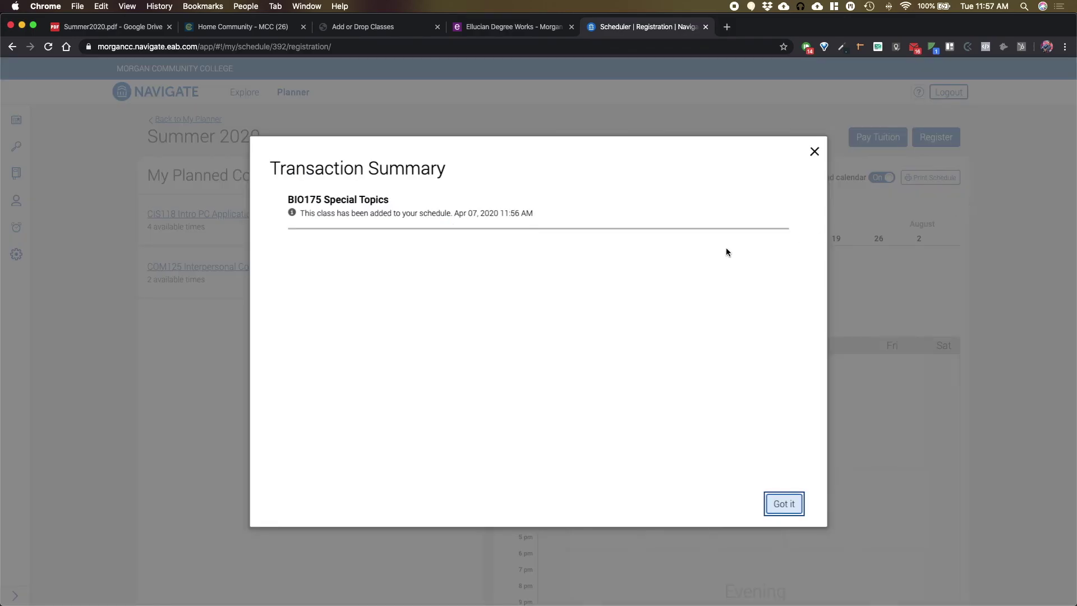
click(773, 500)
Check the scheduled CIS118 Intro PC Applications section, register for it and review the Registered Courses list
scroll(888, 412, down, 5)
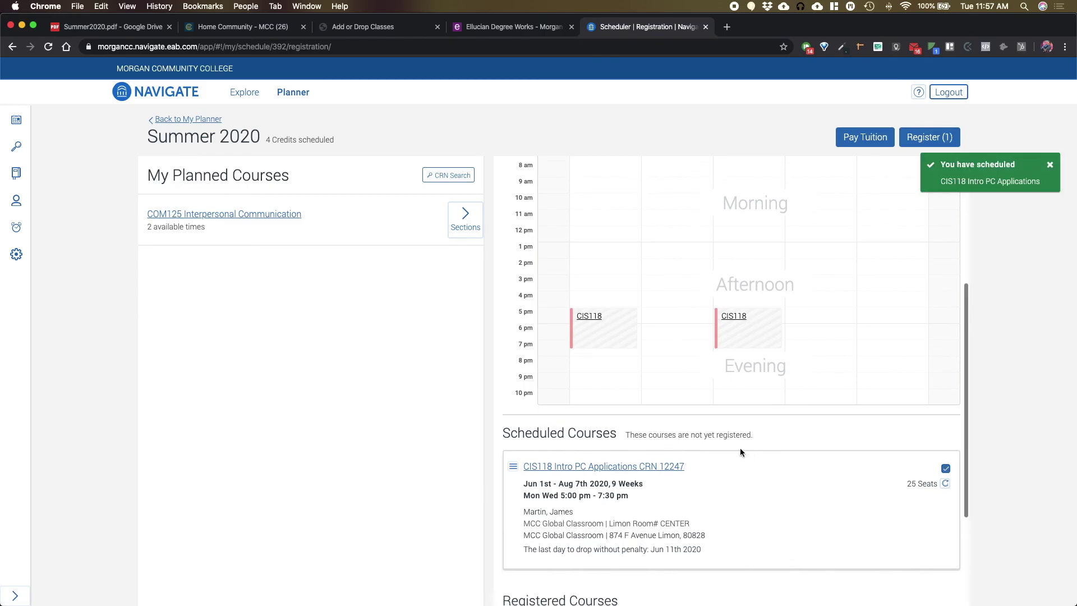
scroll(650, 372, down, 3)
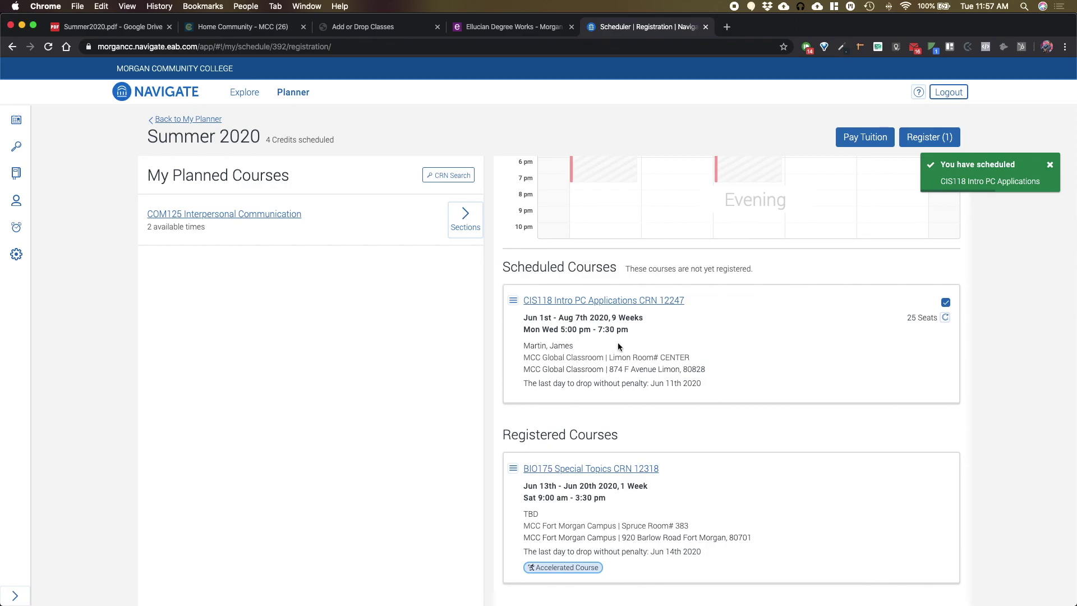
scroll(856, 462, up, 7)
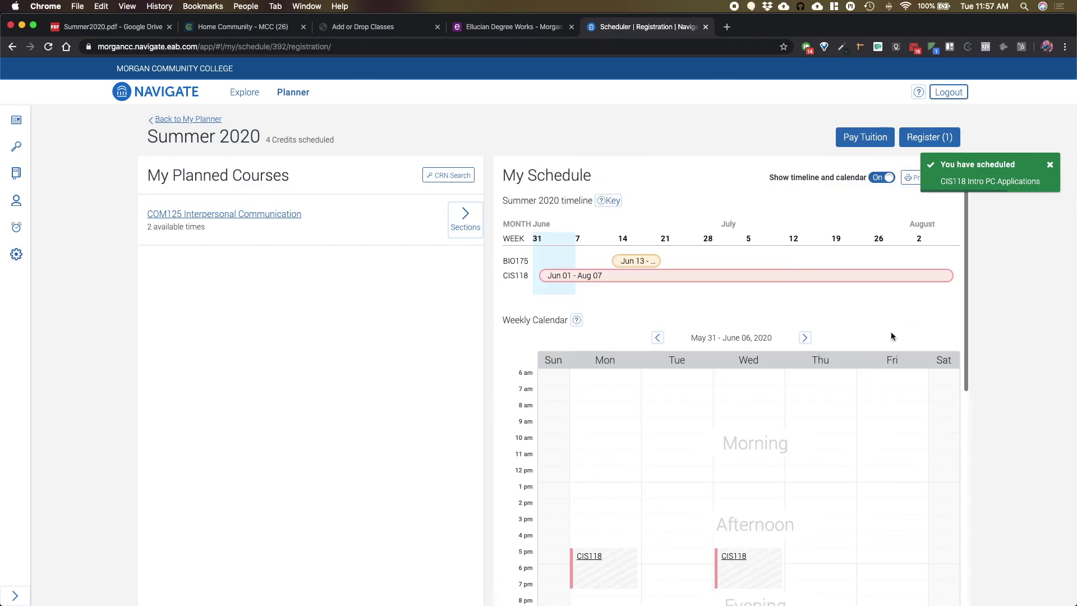
click(928, 137)
scroll(876, 315, down, 7)
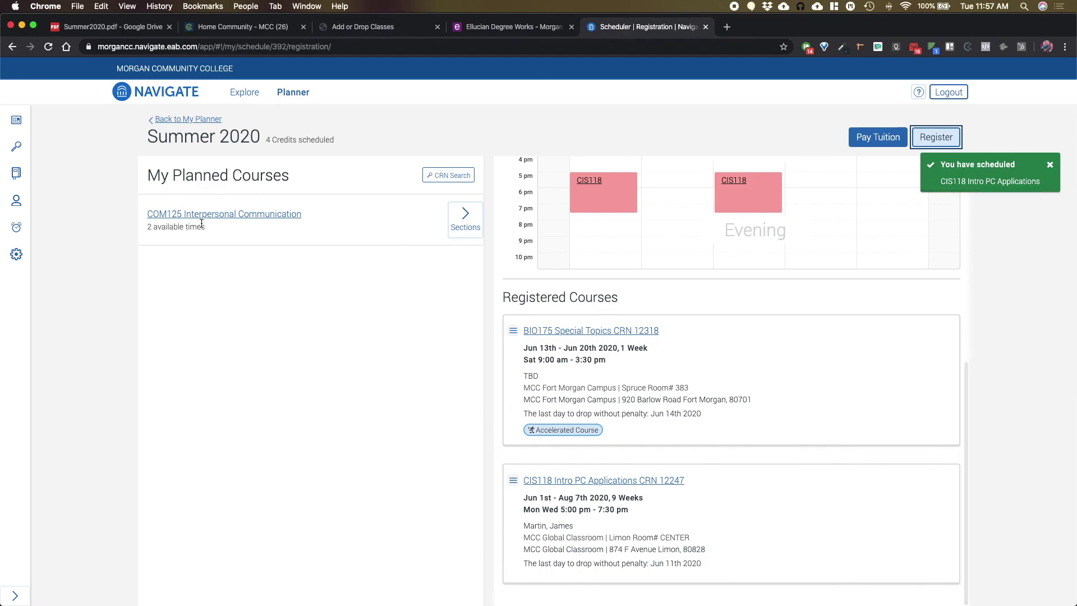
Review the Summer 2020 timeline, weekly calendar and course list, and highlight the CRN of the scheduled BIO175 Special Topics section
scroll(865, 374, up, 10)
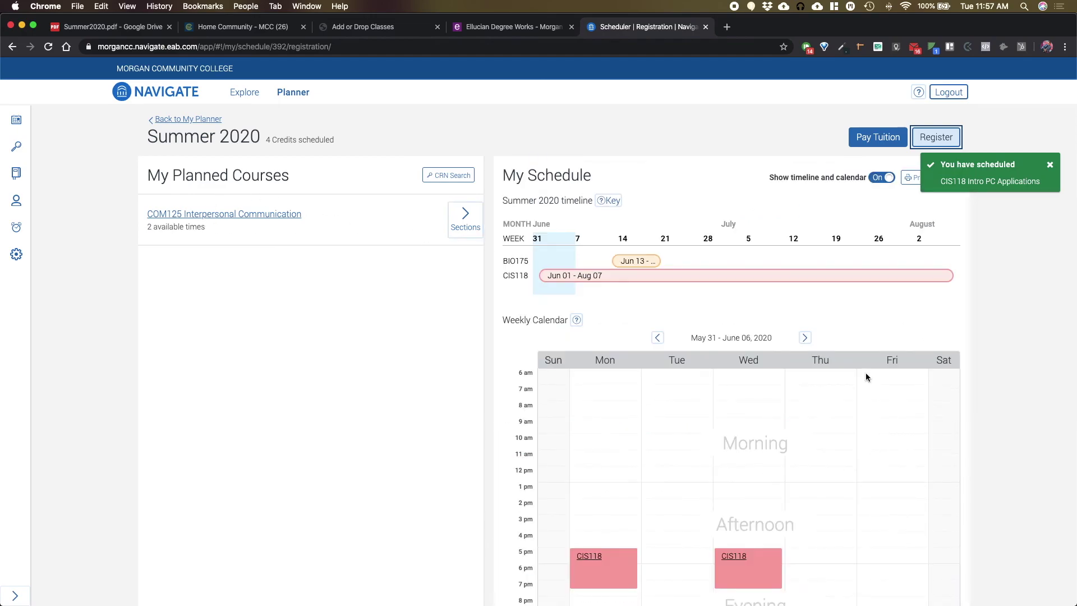
scroll(867, 377, down, 4)
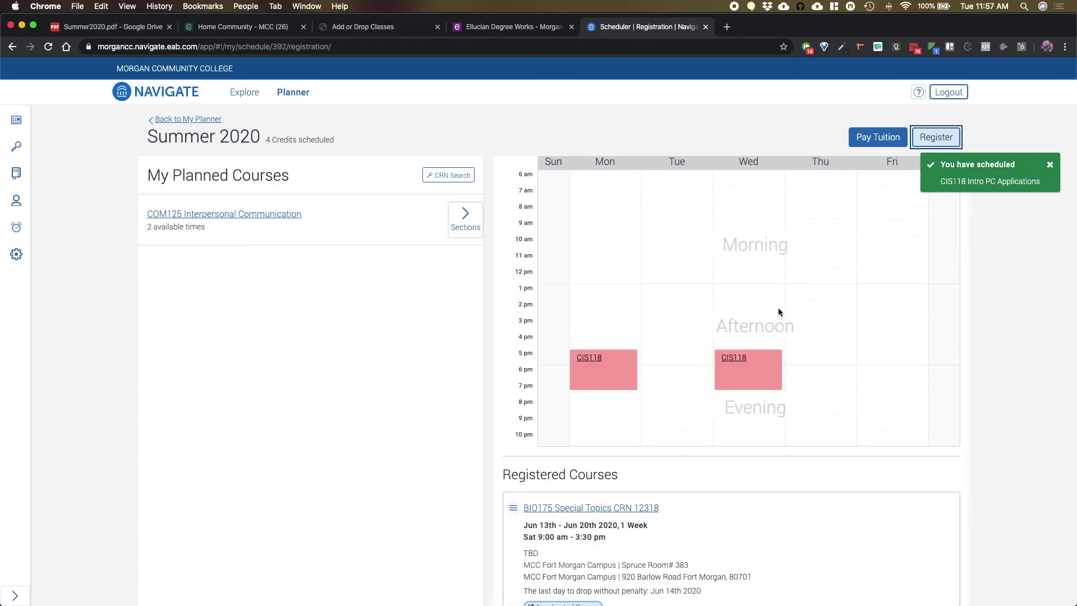
scroll(778, 312, up, 4)
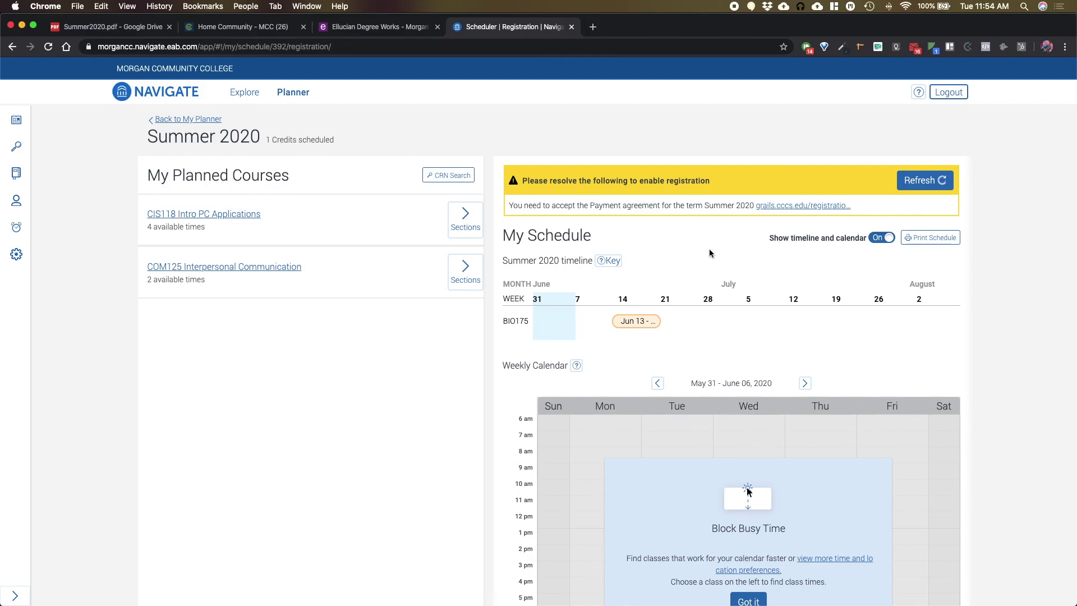
scroll(709, 253, down, 5)
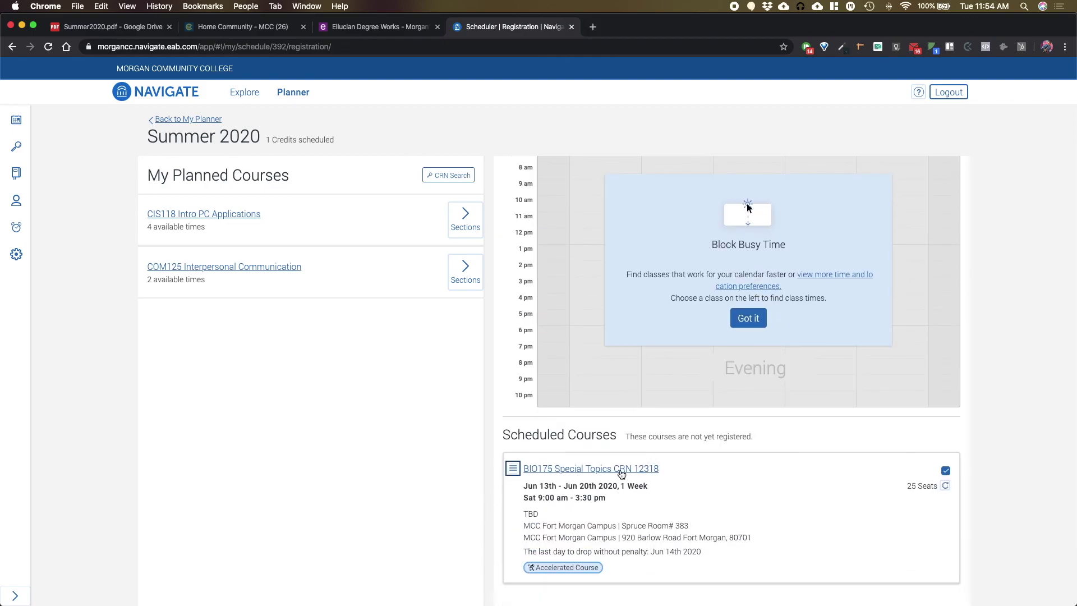
drag(660, 468, 632, 469)
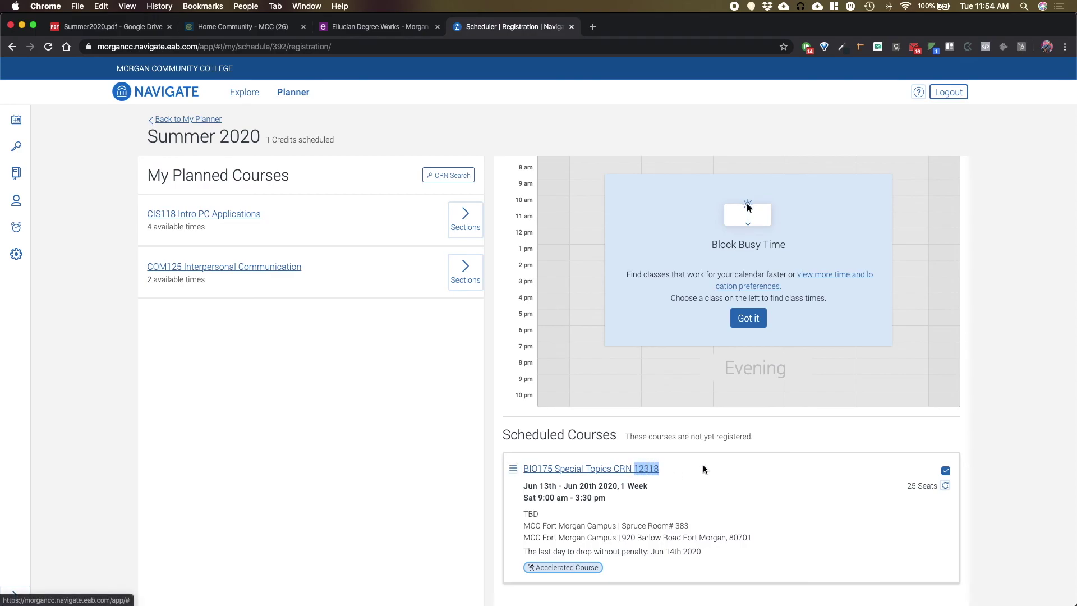
scroll(705, 463, up, 5)
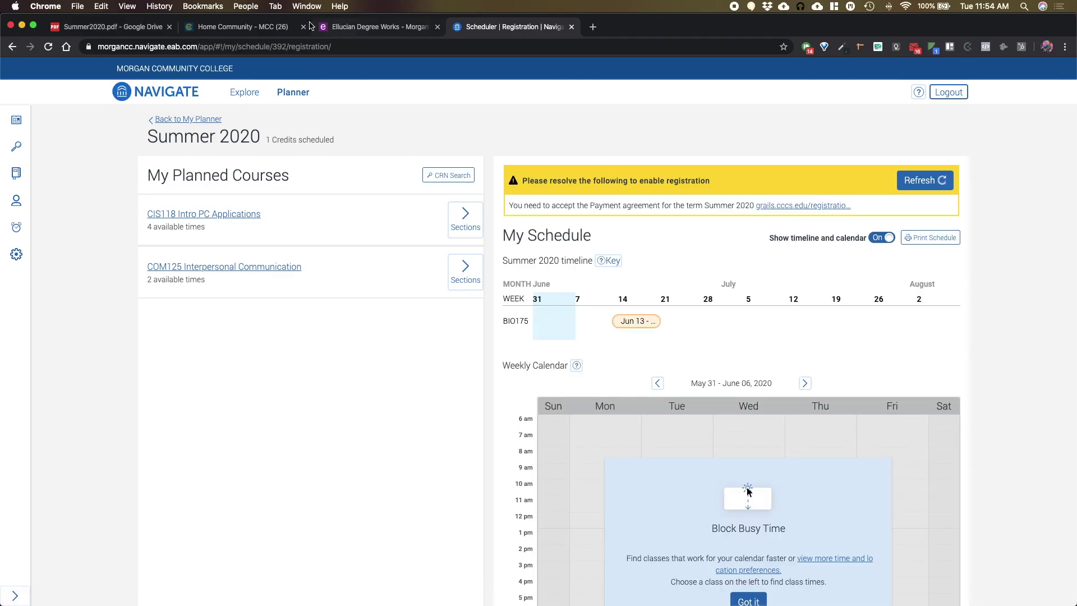
Switch to the college portal, open Add/Drop Classes for Summer 2020 and accept the Student Financial Responsibility Agreement
click(239, 29)
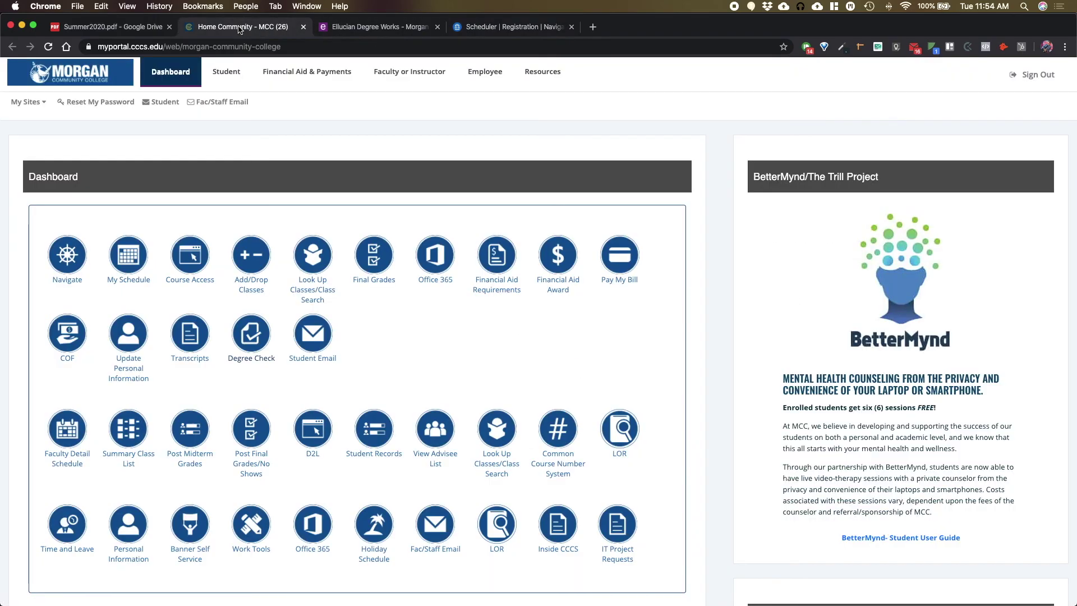
click(251, 258)
click(93, 171)
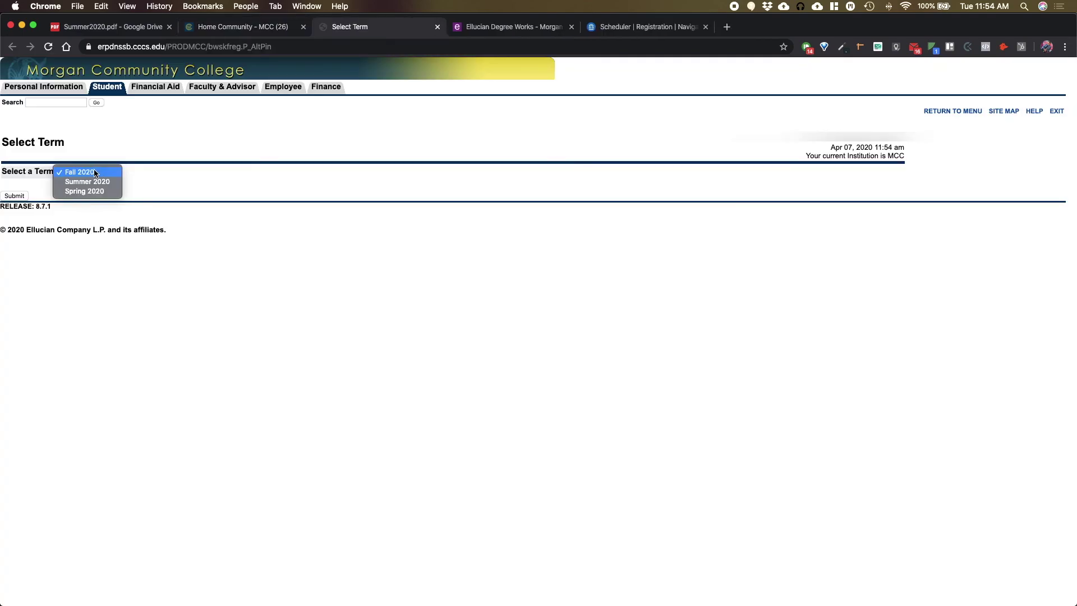
click(91, 182)
click(21, 194)
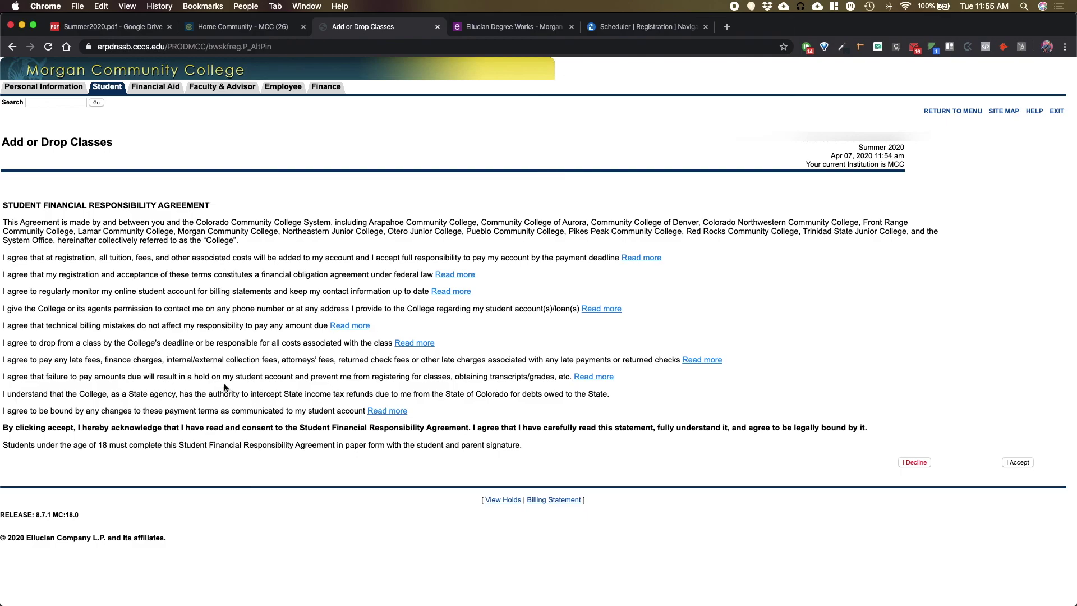
click(1020, 463)
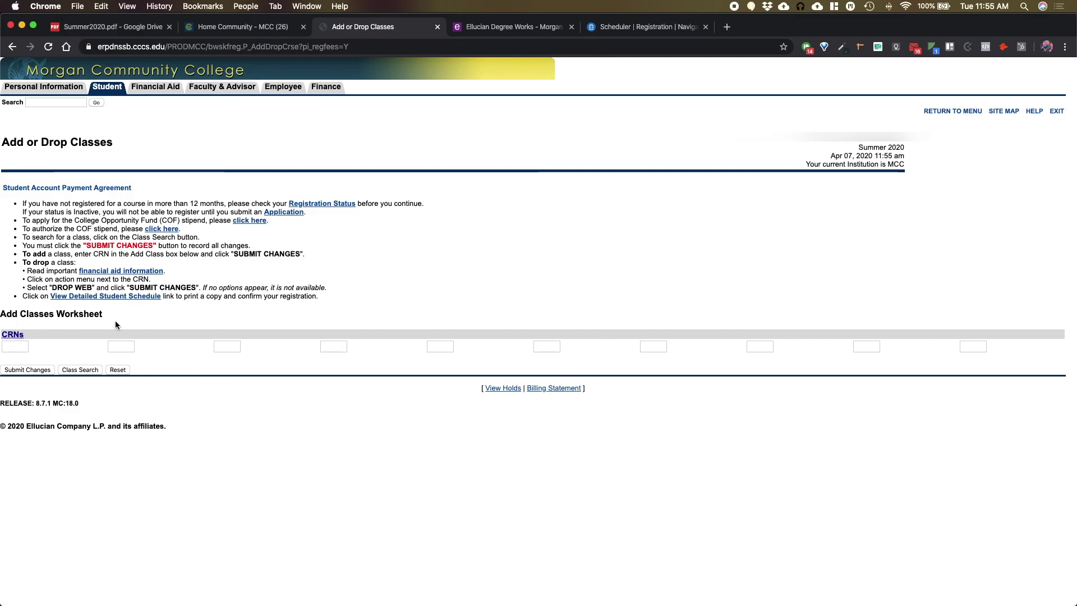
Enter CRN 12318 in the Add Classes Worksheet and submit the change to register for the class
click(17, 346)
text(12318)
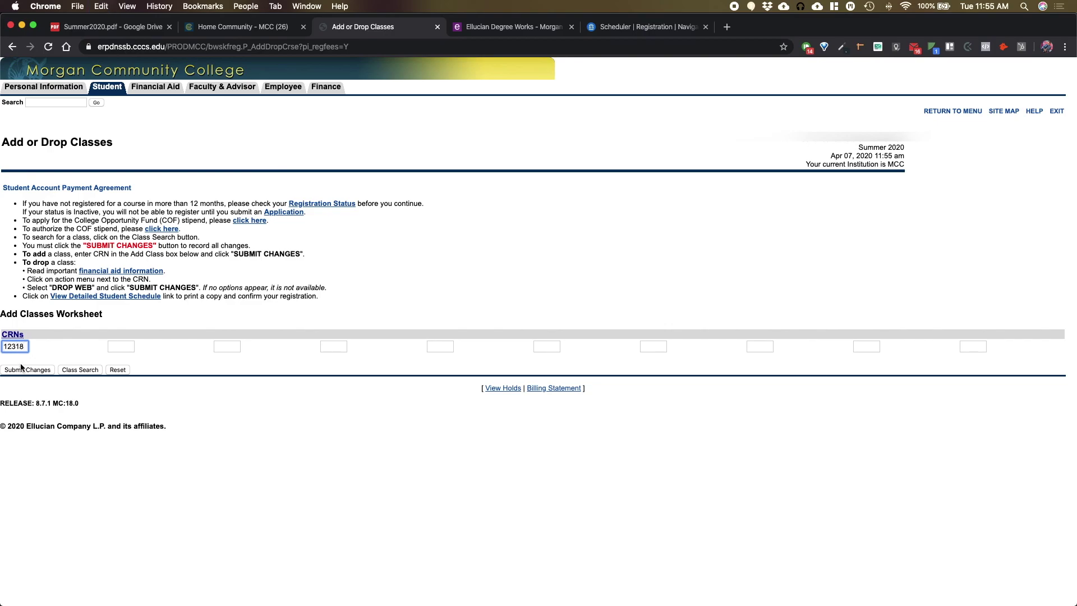
click(24, 372)
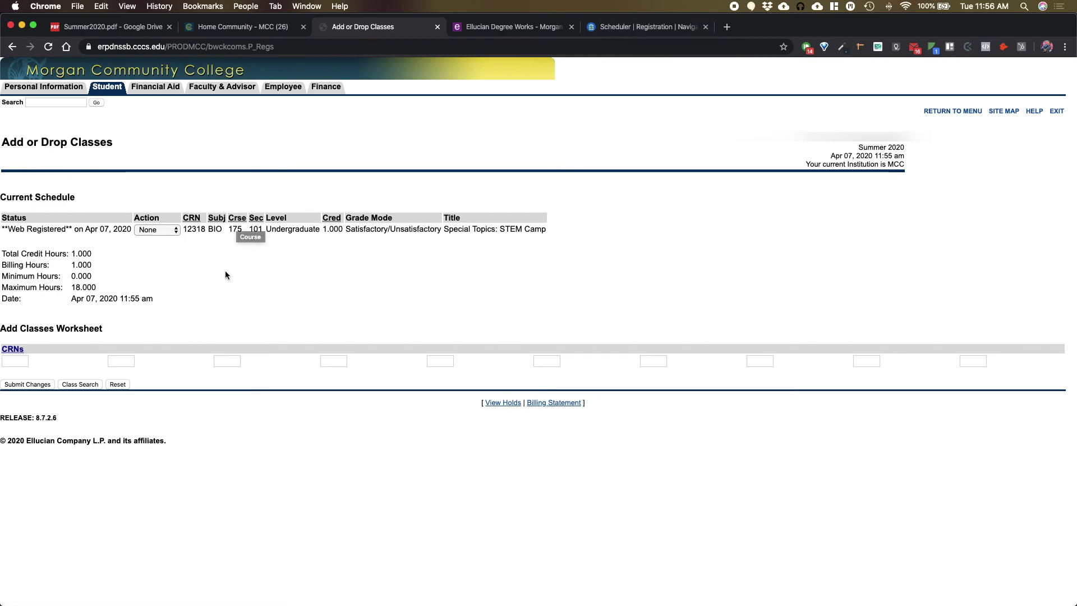
Set the action of the registered BIO 175 class to Drop Web and submit the change
click(166, 230)
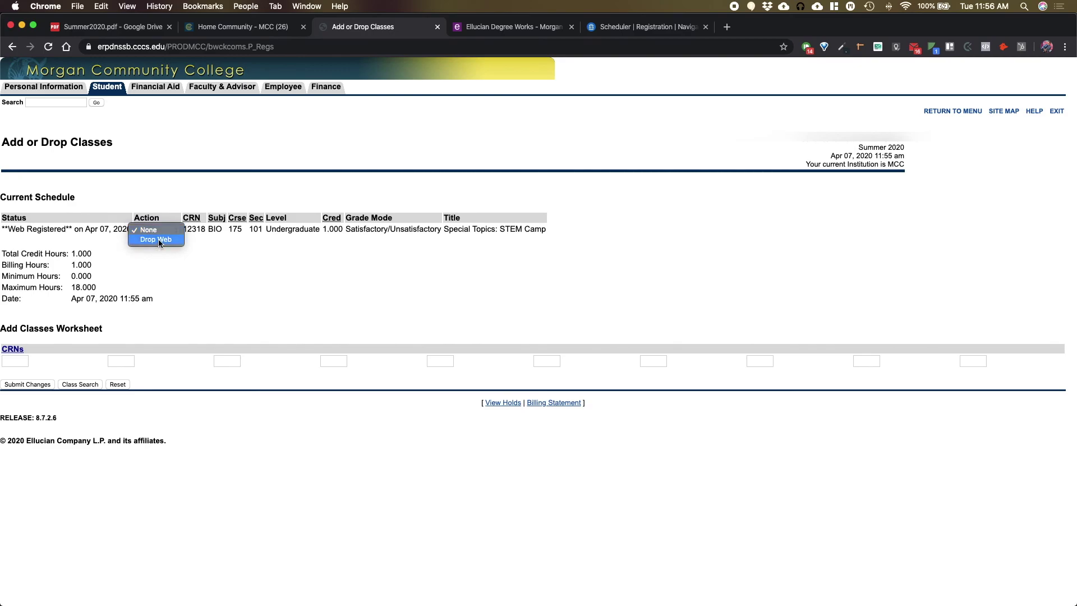
click(158, 239)
click(37, 385)
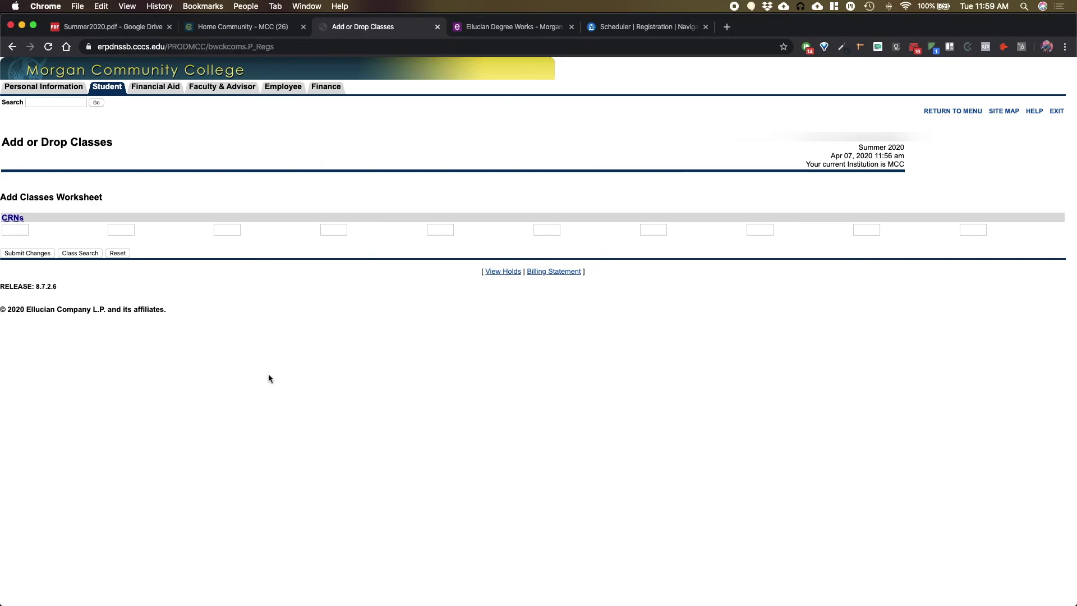
Return to the Navigate scheduler and drop BIO175 Special Topics from the Registered Courses, confirming the drop
click(645, 27)
scroll(815, 299, down, 5)
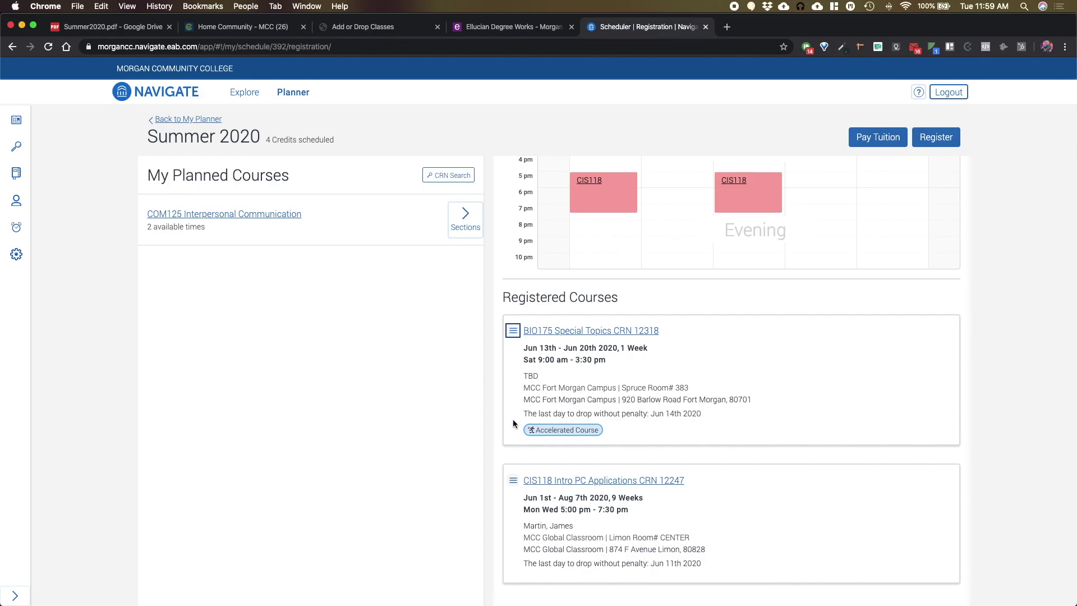
click(514, 331)
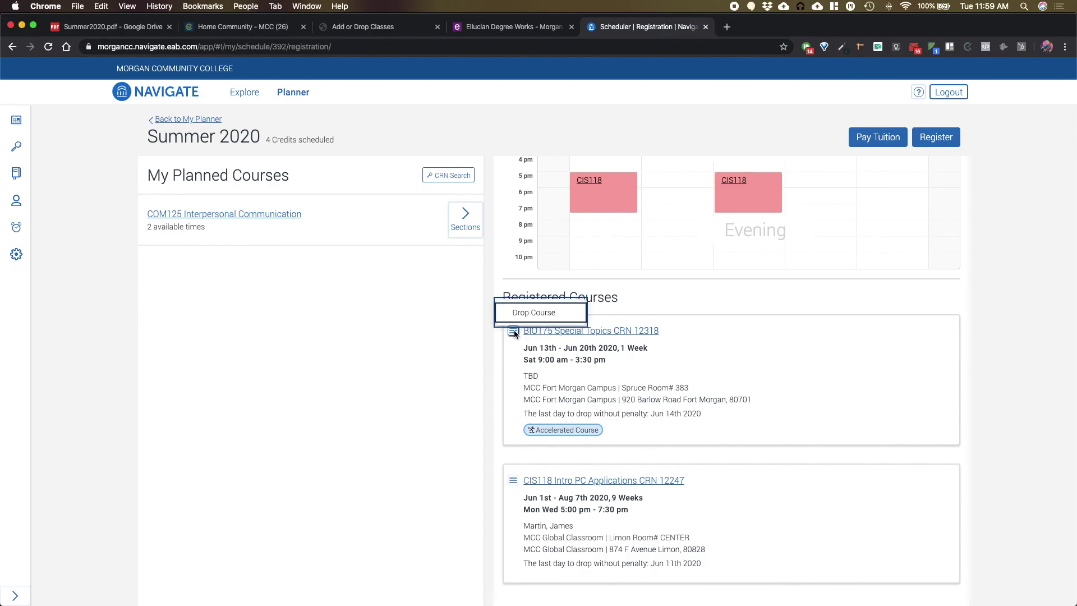
click(531, 313)
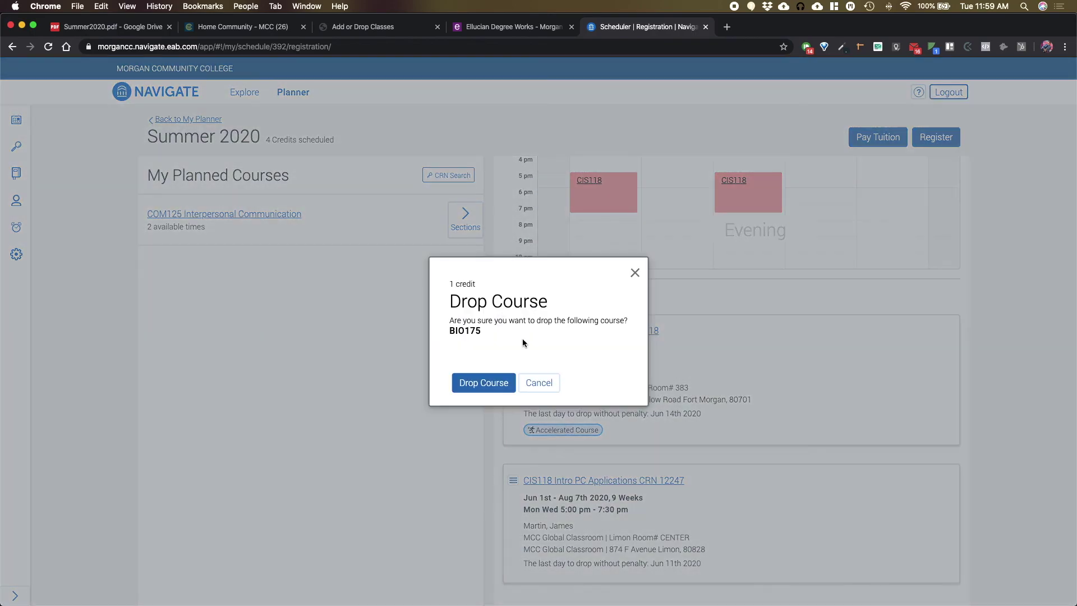
click(486, 382)
click(788, 507)
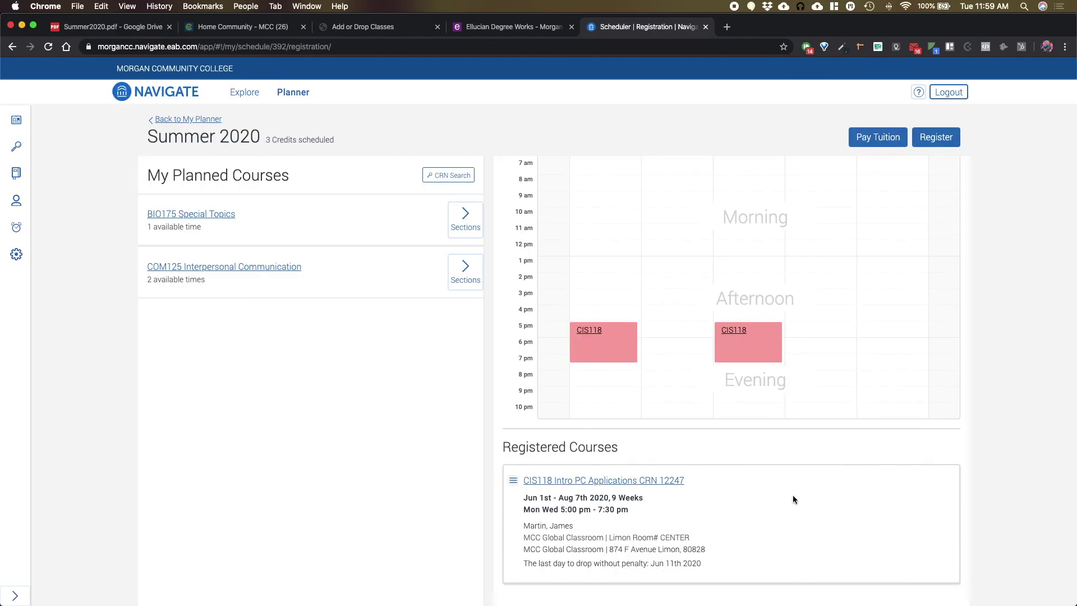